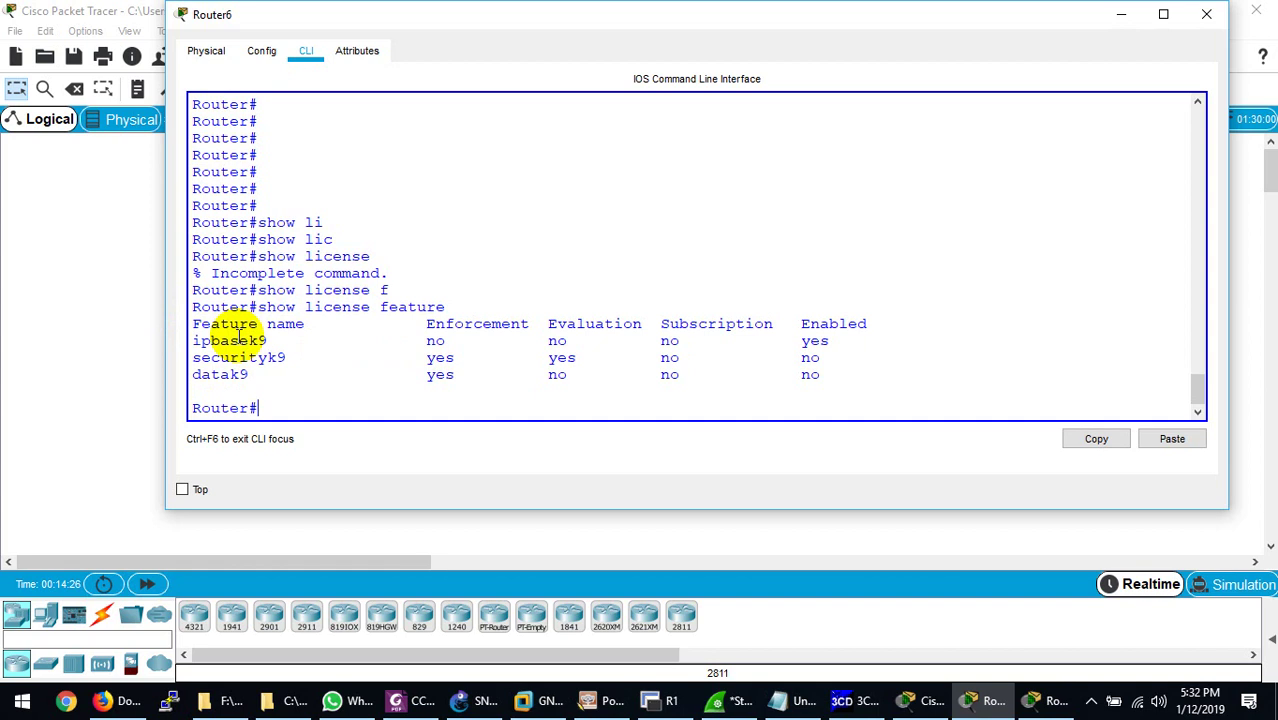
- Review the license feature table, enter global configuration mode with config t, and list the available crypto subcommands
drag(410, 341, 877, 348)
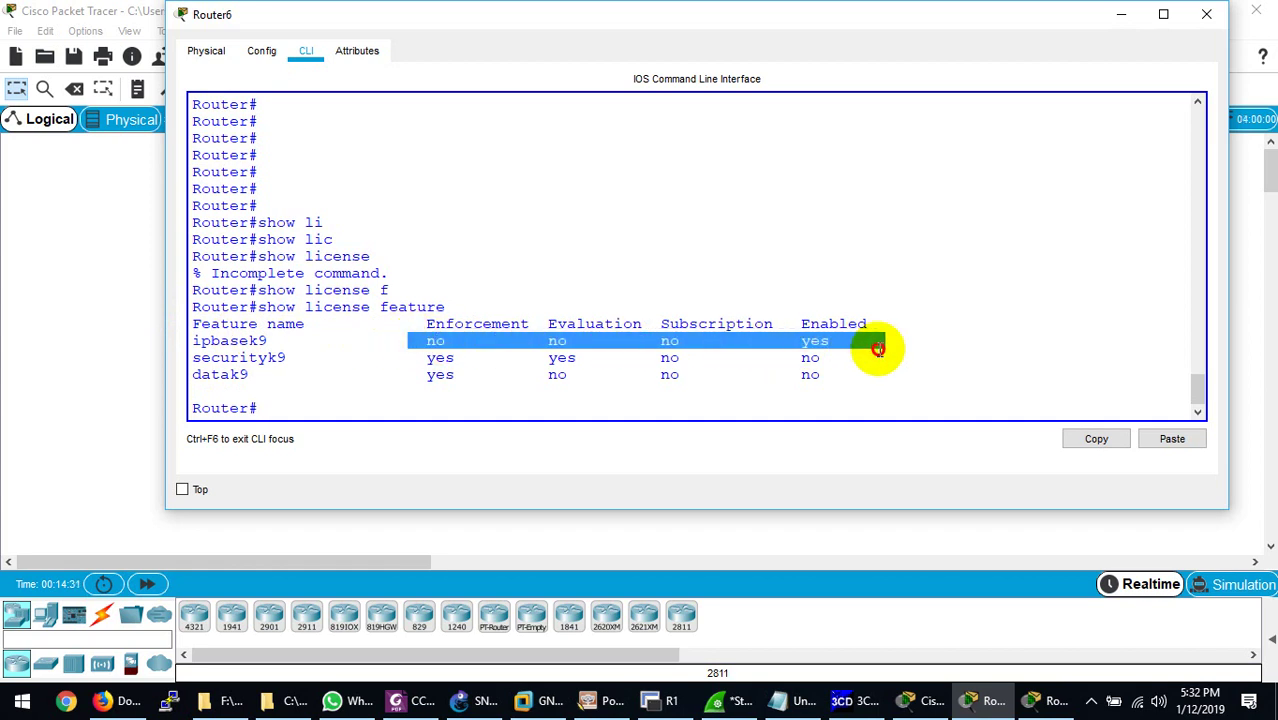
click(812, 388)
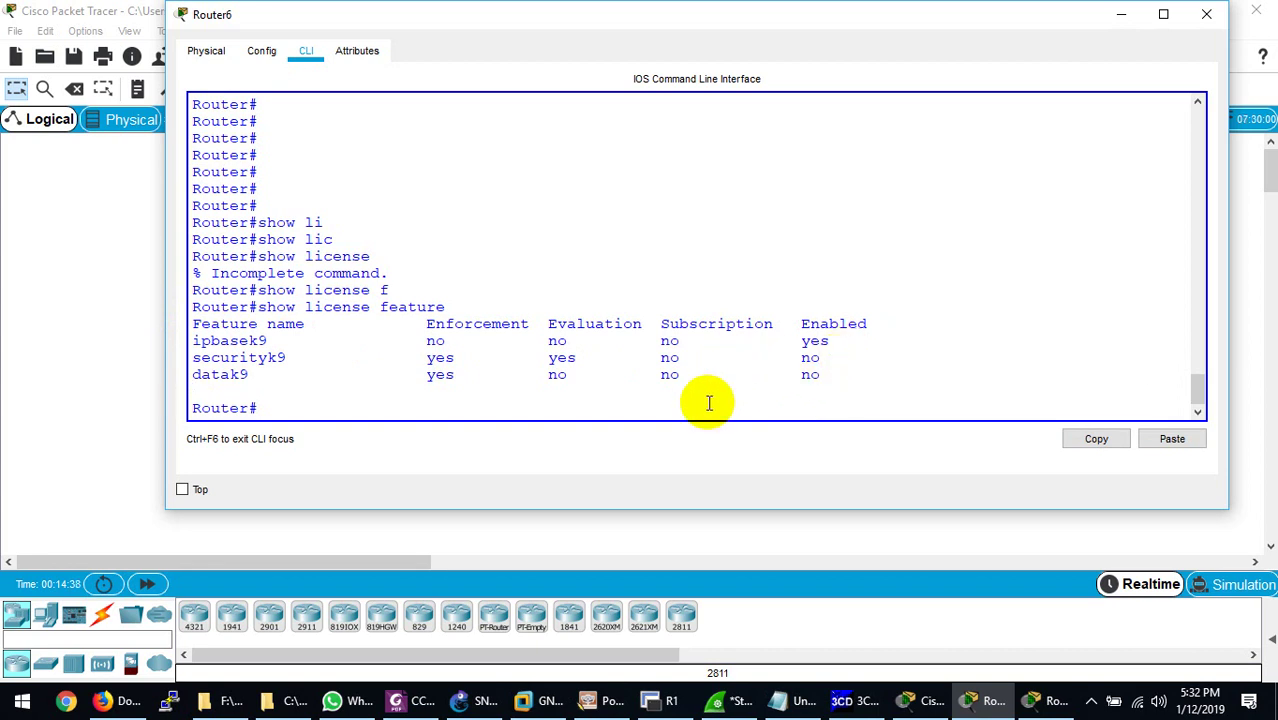
text(config t)
key(Return)
text(config)#c)
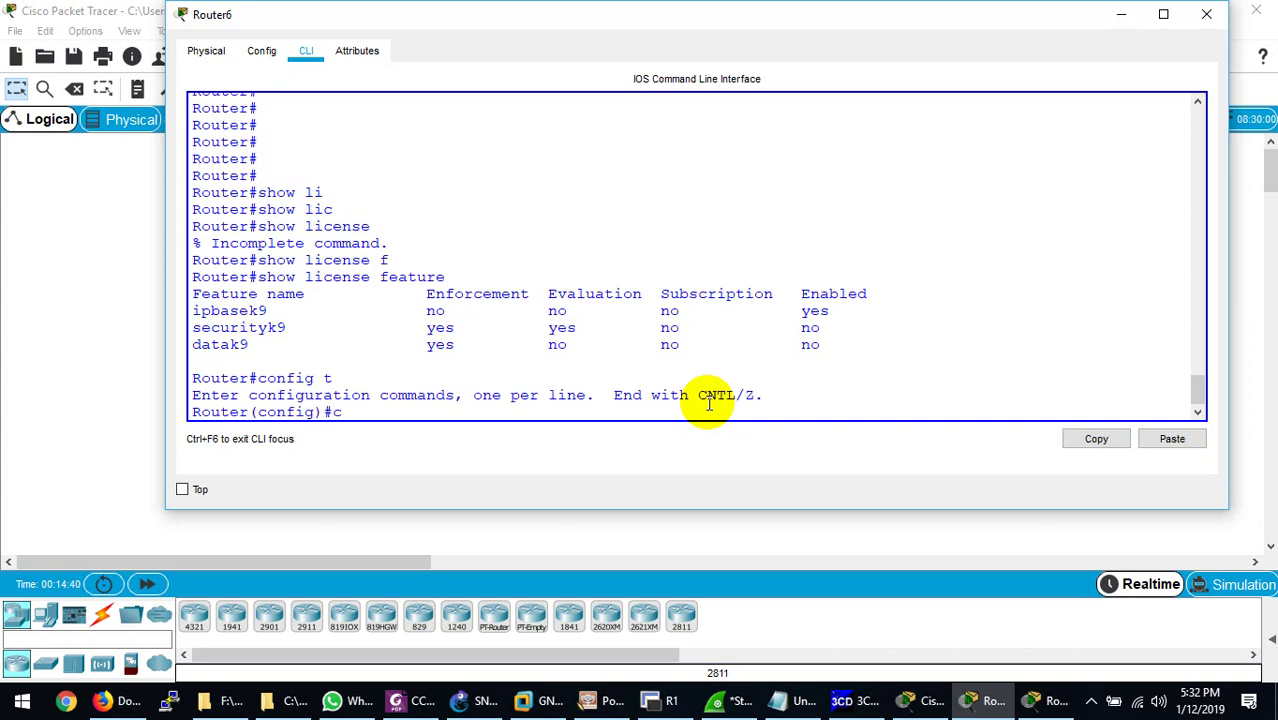
text(r)
key(Tab)
text(?)
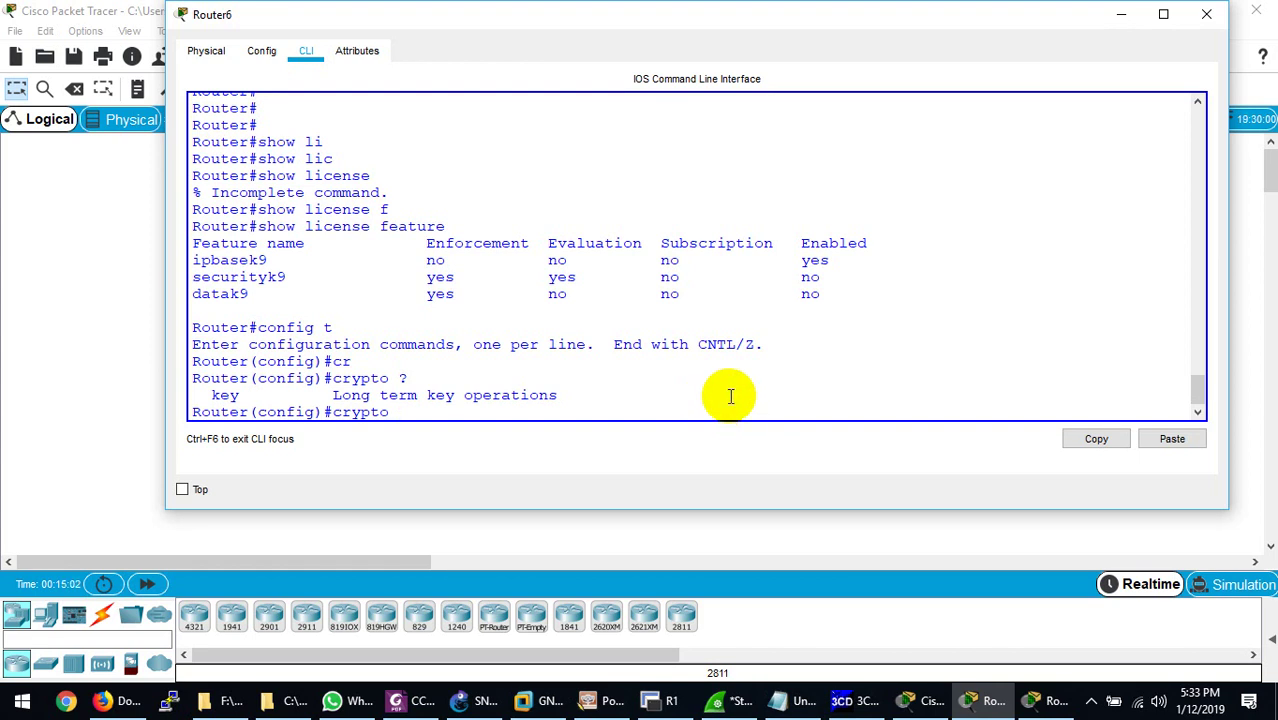
drag(820, 277, 782, 279)
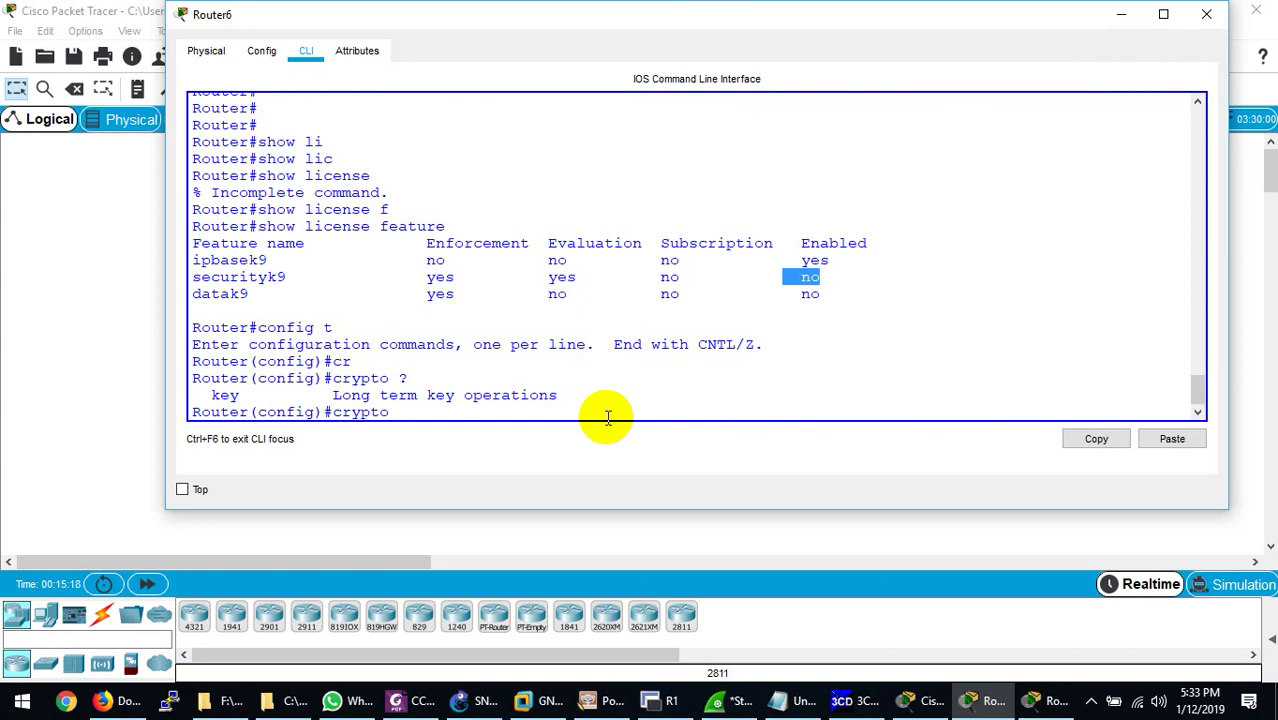
click(552, 418)
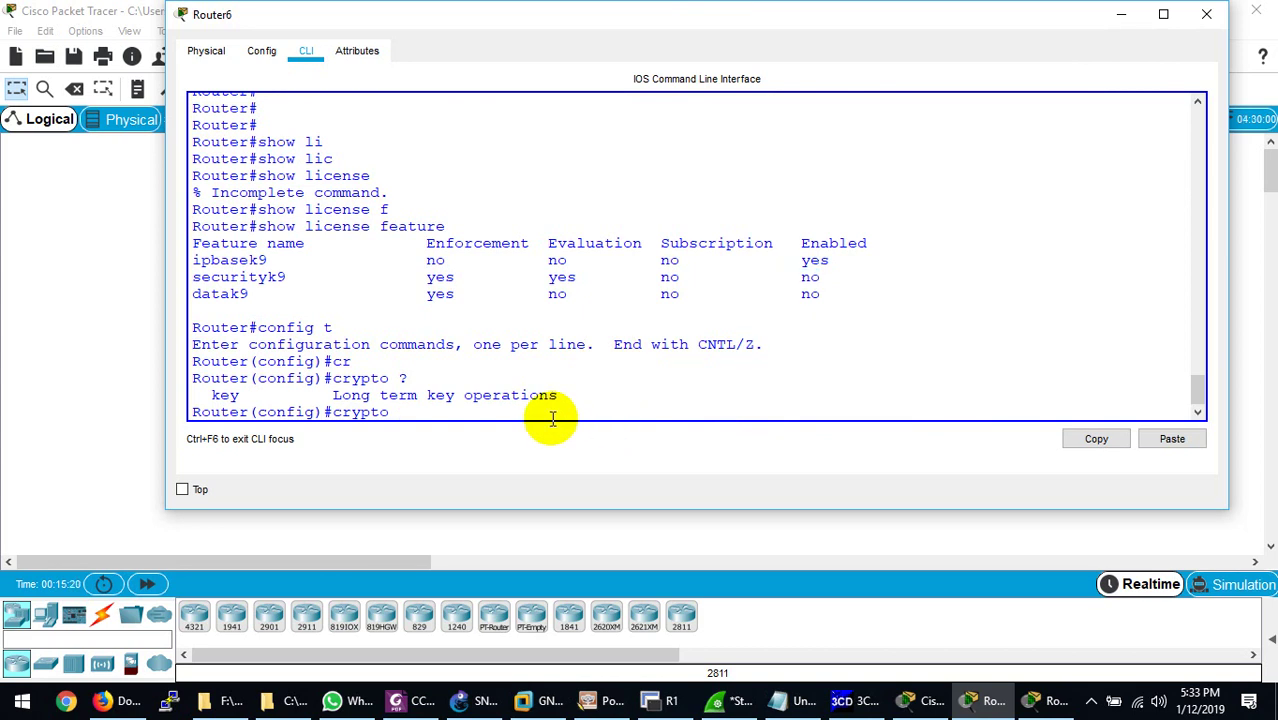
- Clear the pending crypto command and exit global configuration mode
key(BackSpace)
key(BackSpace)
key(BackSpace)
key(BackSpace)
key(BackSpace)
key(BackSpace)
key(BackSpace)
text(exit)
key(Return)
key(Return)
key(Return)
key(Return)
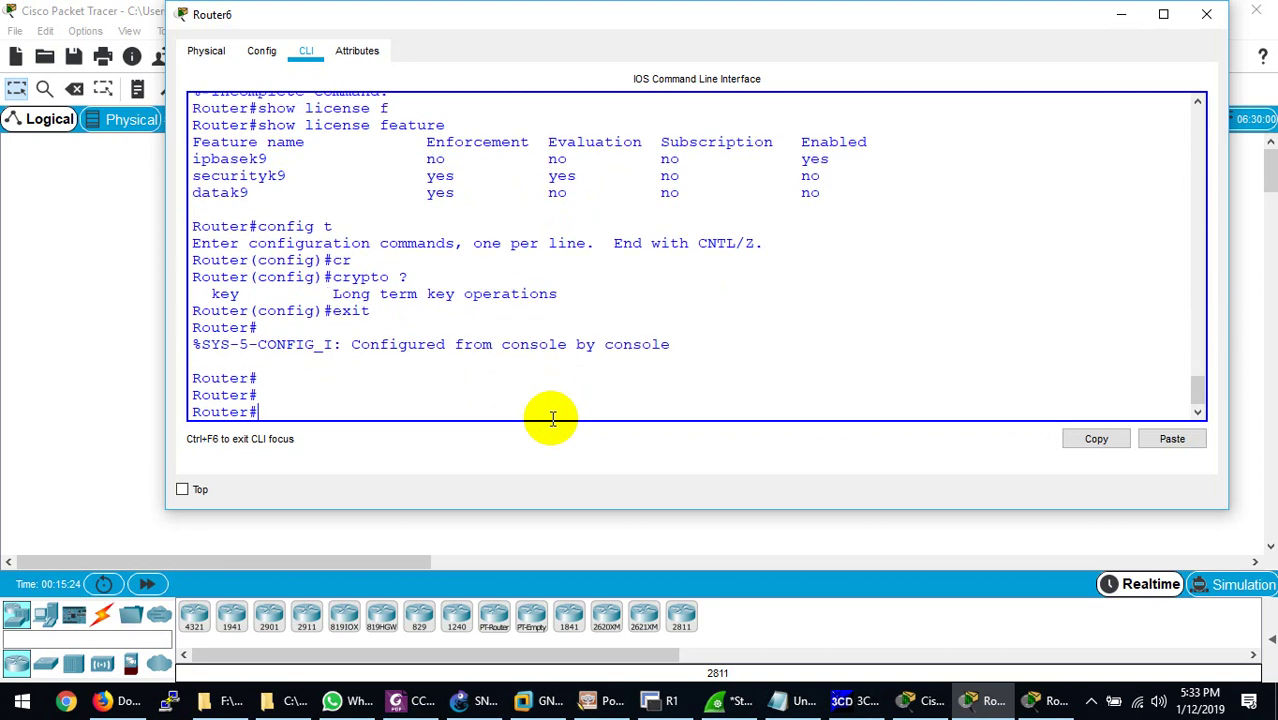
- Run show version and page through its output to the technology package license information
text(show ver)
key(Tab)
key(Return)
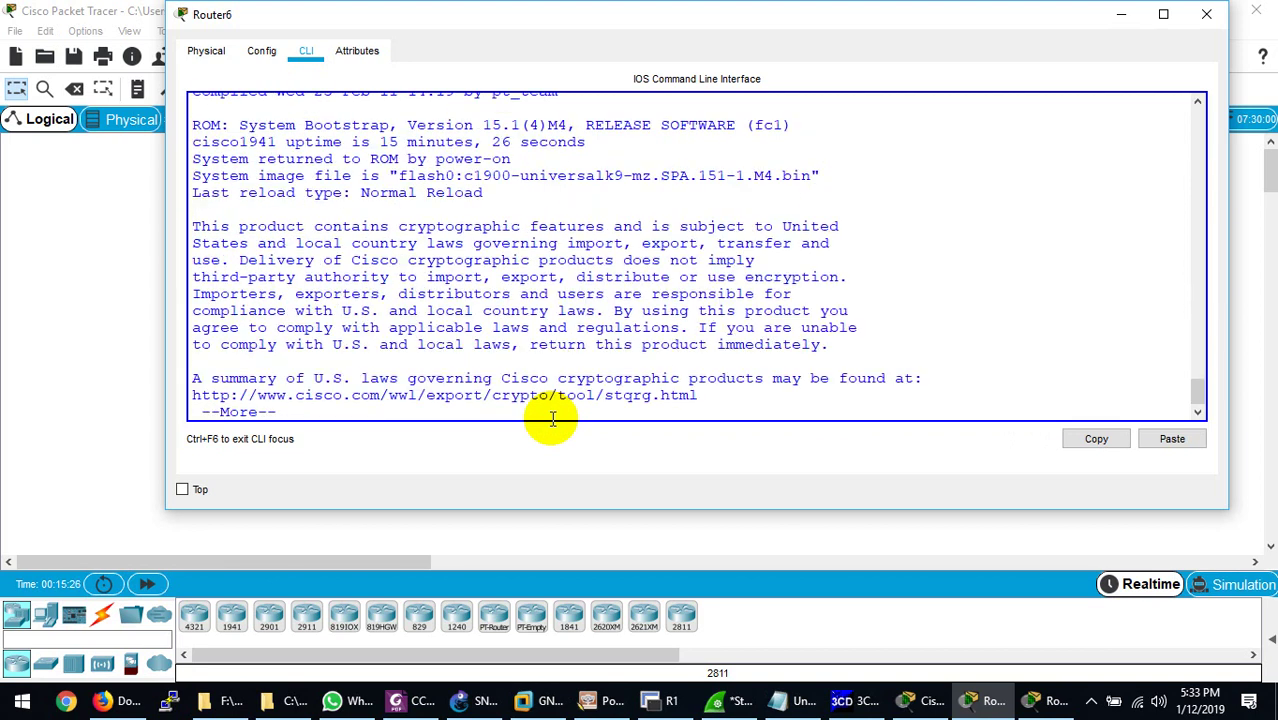
key(Return)
key(Return)
key(Return)
key(Return)
key(Return)
key(Return)
key(Return)
key(Return)
key(Return)
key(Return)
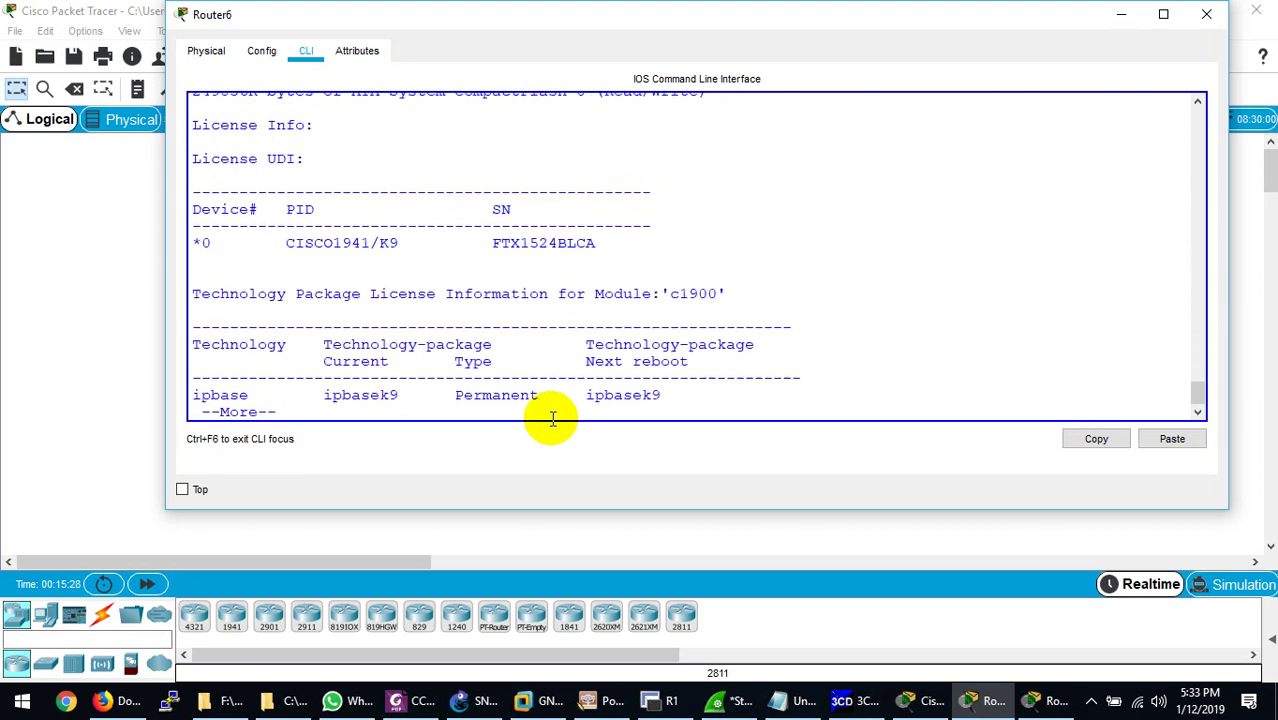
- Highlight the device's product ID and serial number, and display the rest of the version output
double_click(312, 226)
double_click(524, 226)
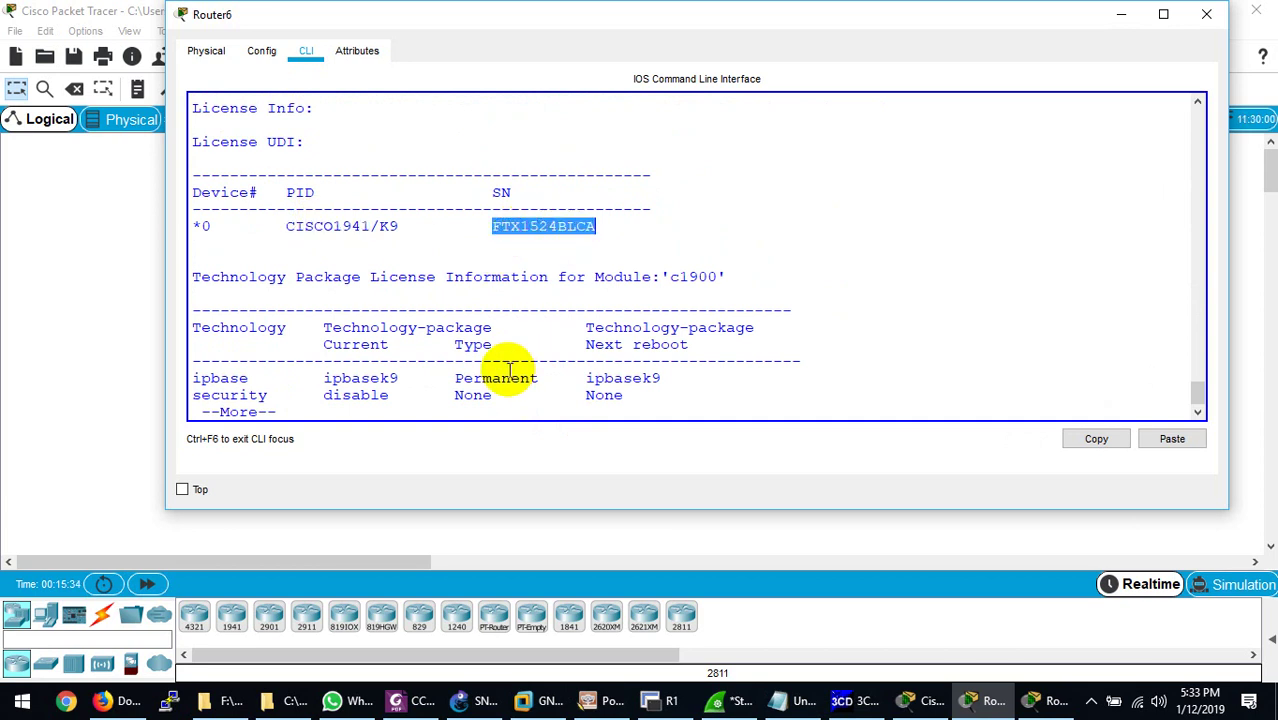
key(space)
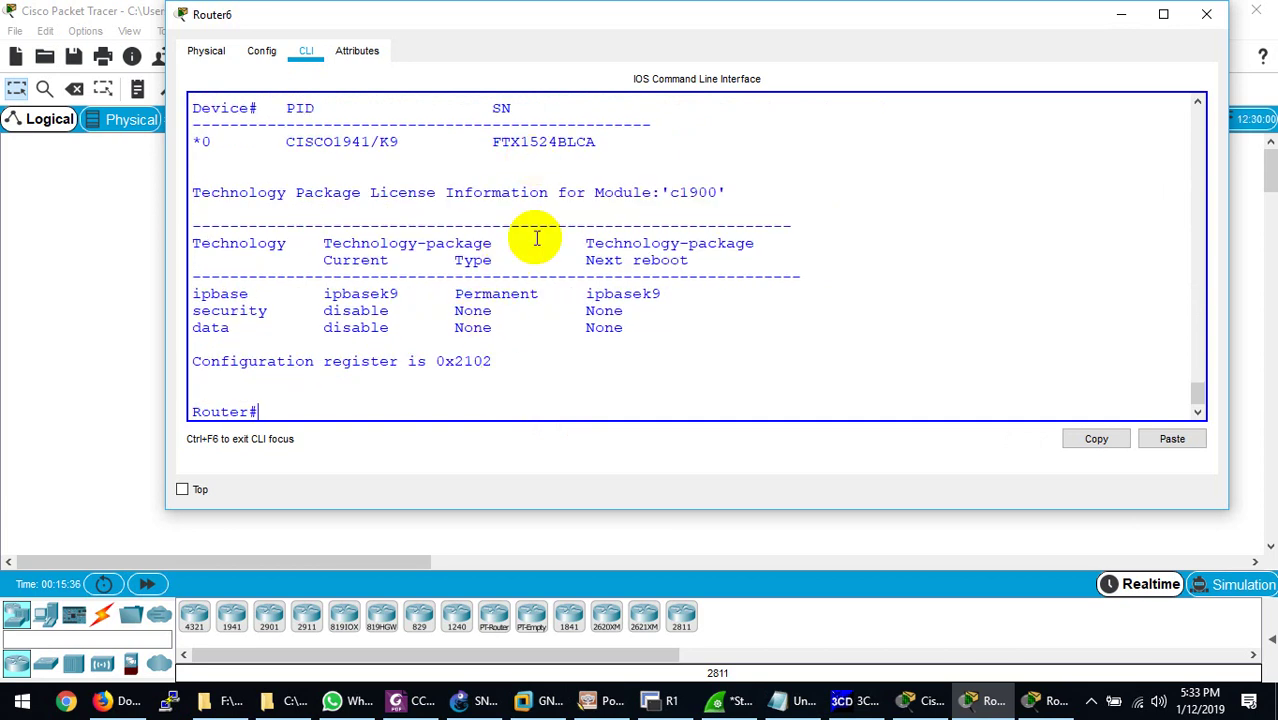
scroll(533, 230, up, 2)
- Move the router window off the command notes in the workspace and run show license udi
drag(581, 20, 816, 92)
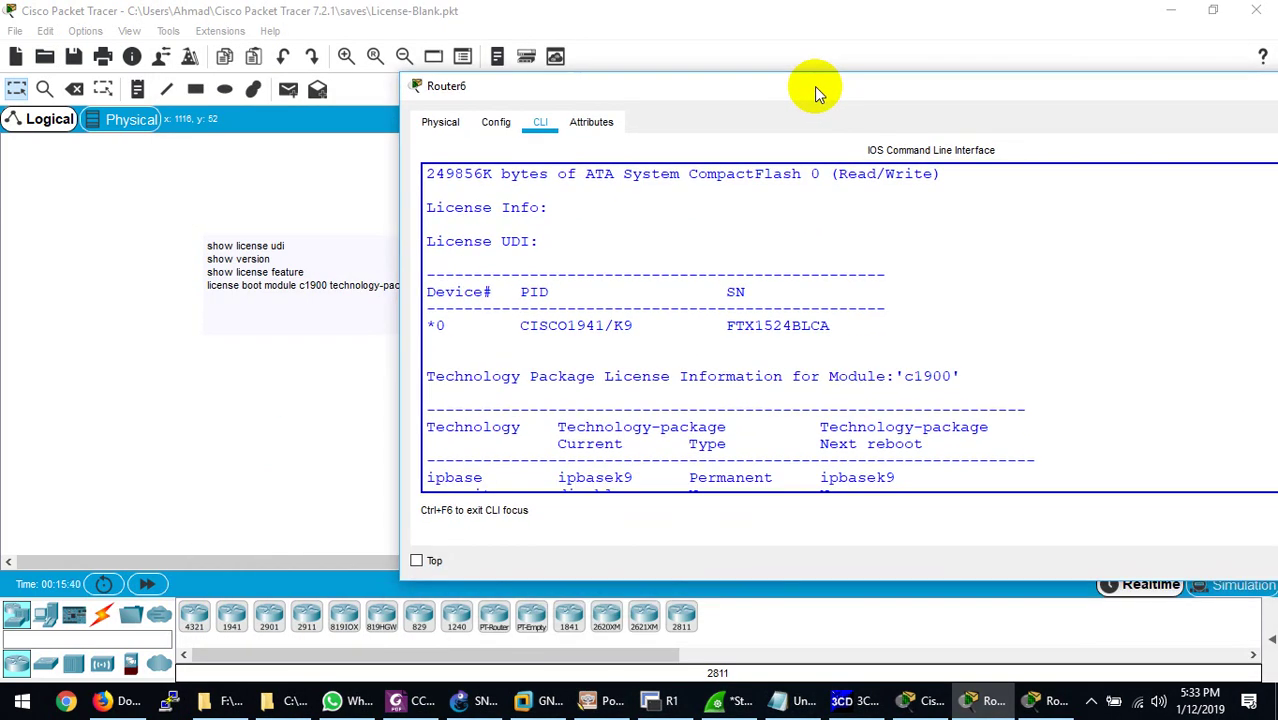
text(show li)
key(Tab)
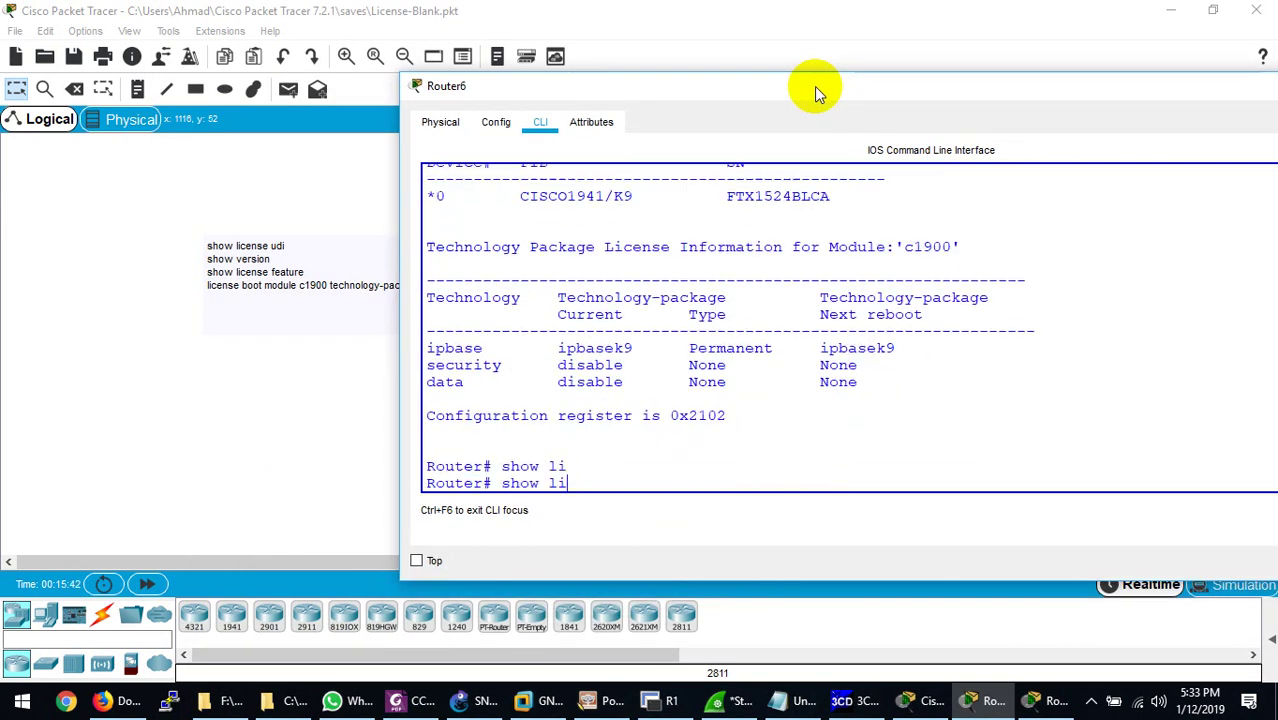
text(c)
key(Tab)
text(u)
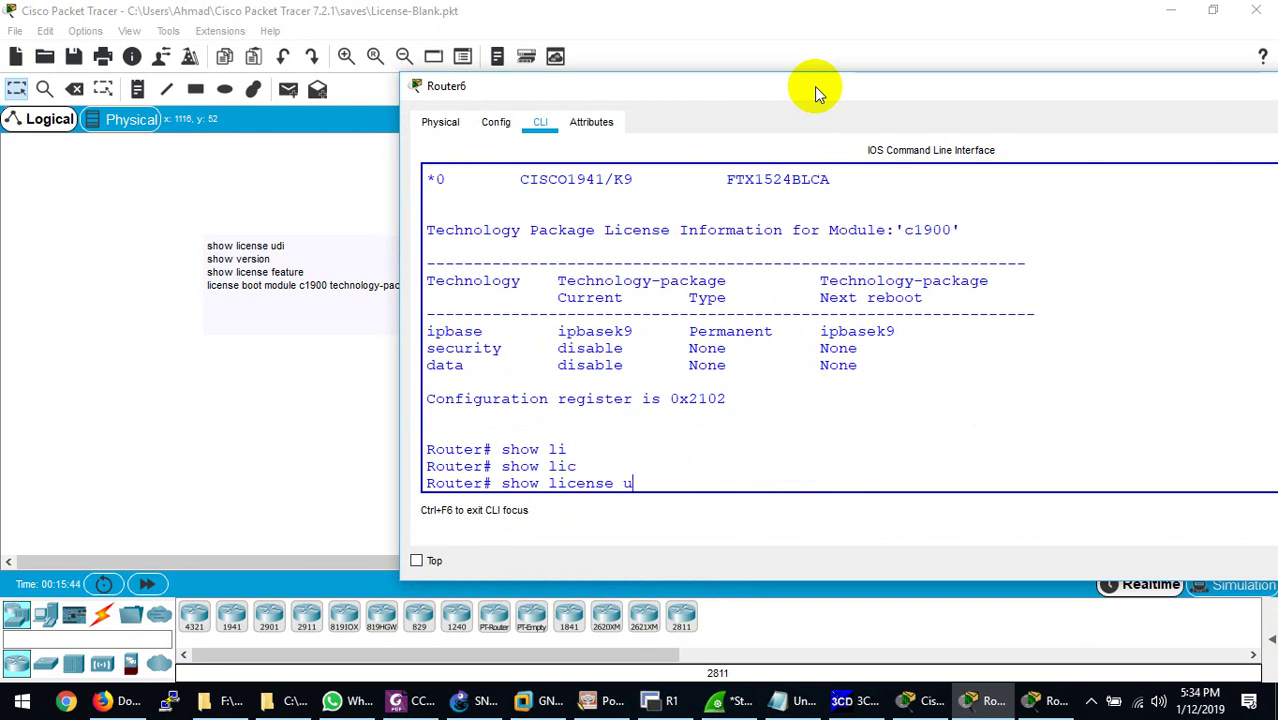
text(d)
key(Tab)
text(i)
key(Return)
key(Return)
key(Return)
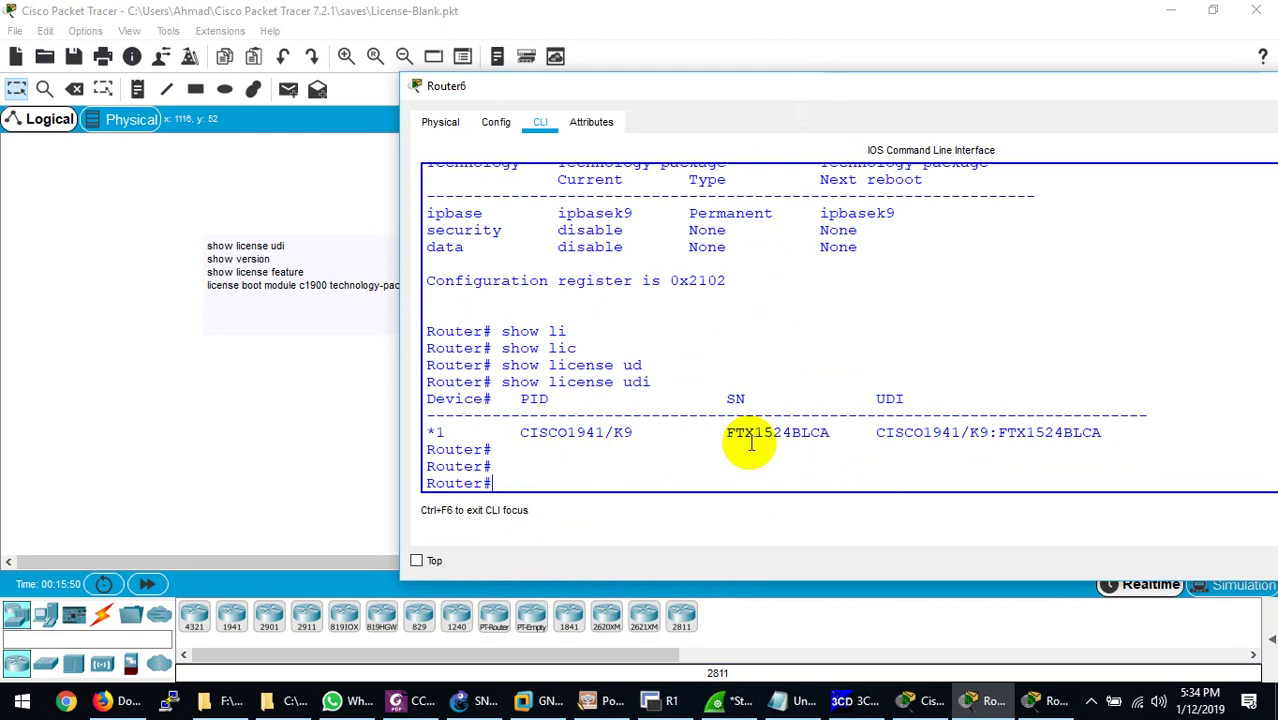
- Highlight the UDI and serial number in the license UDI output to examine how they relate
click(878, 432)
drag(878, 432, 1066, 440)
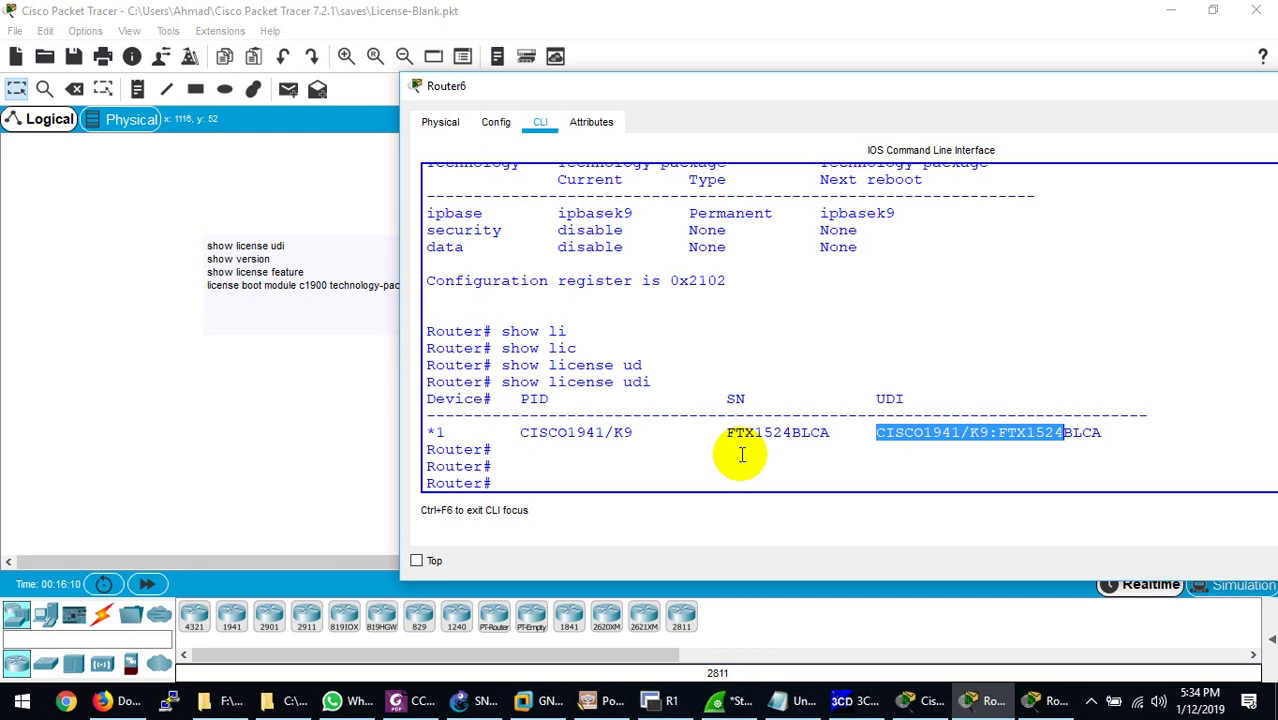
double_click(777, 433)
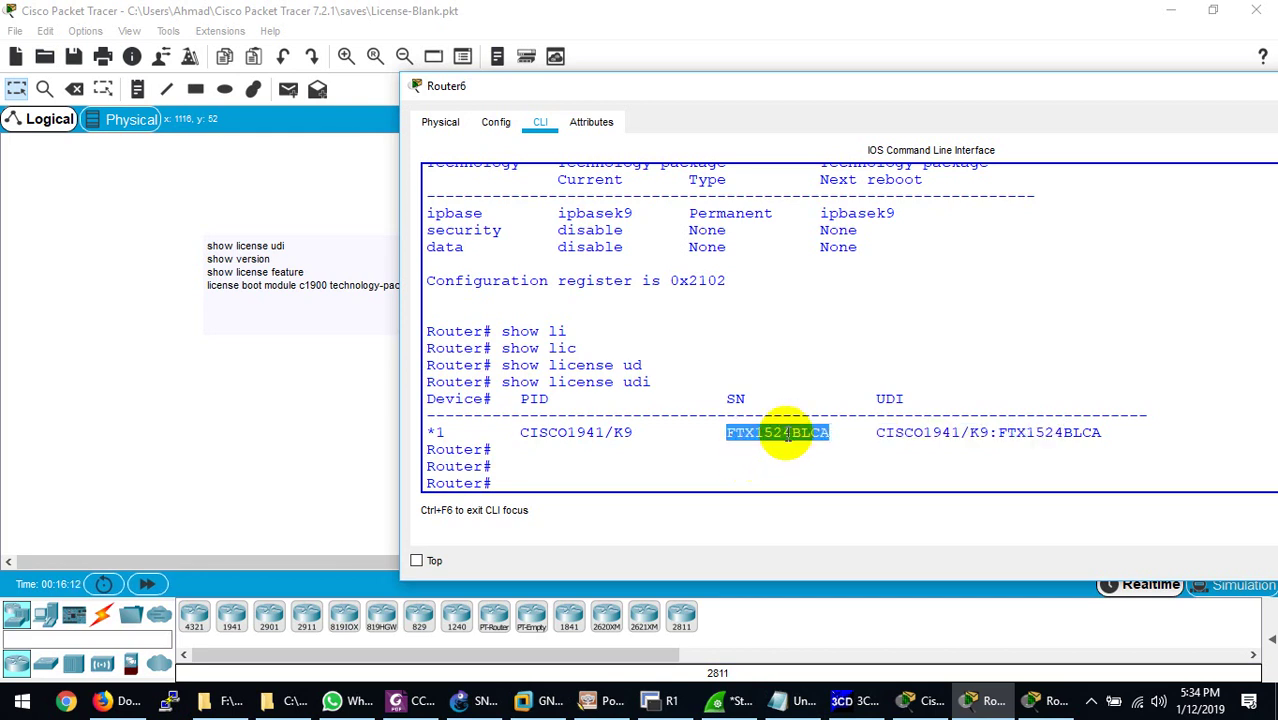
double_click(904, 431)
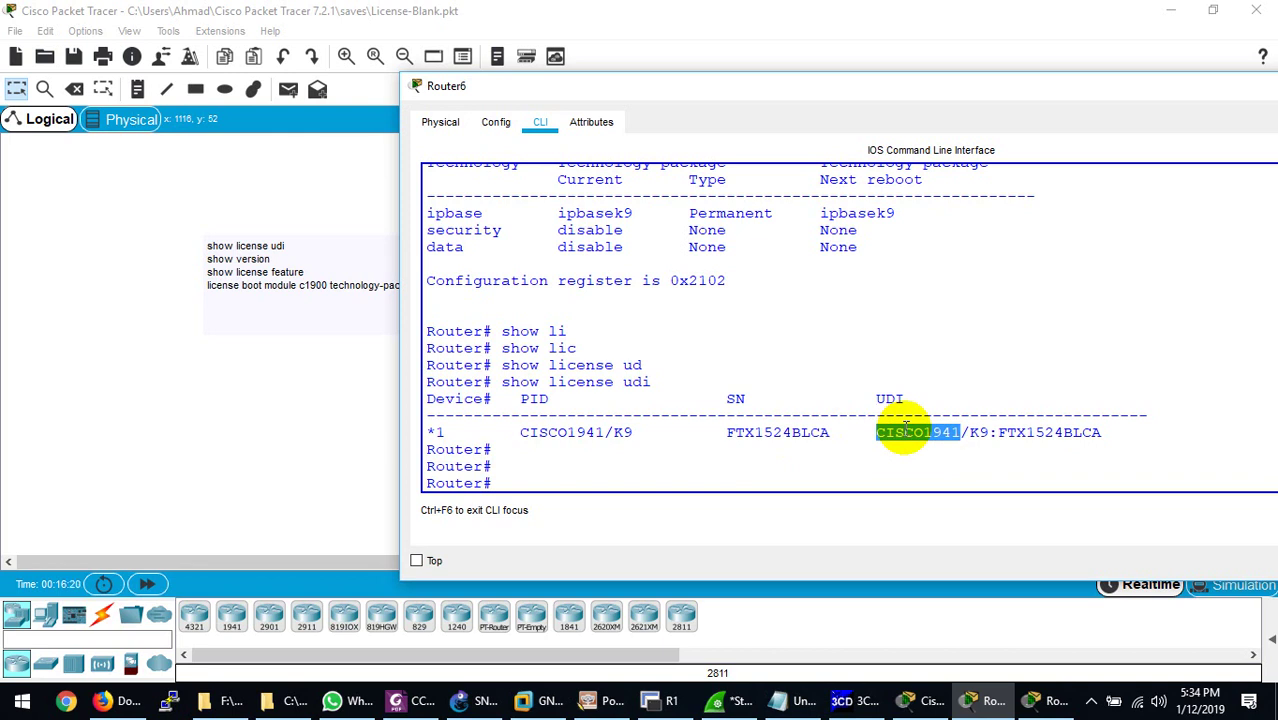
click(626, 467)
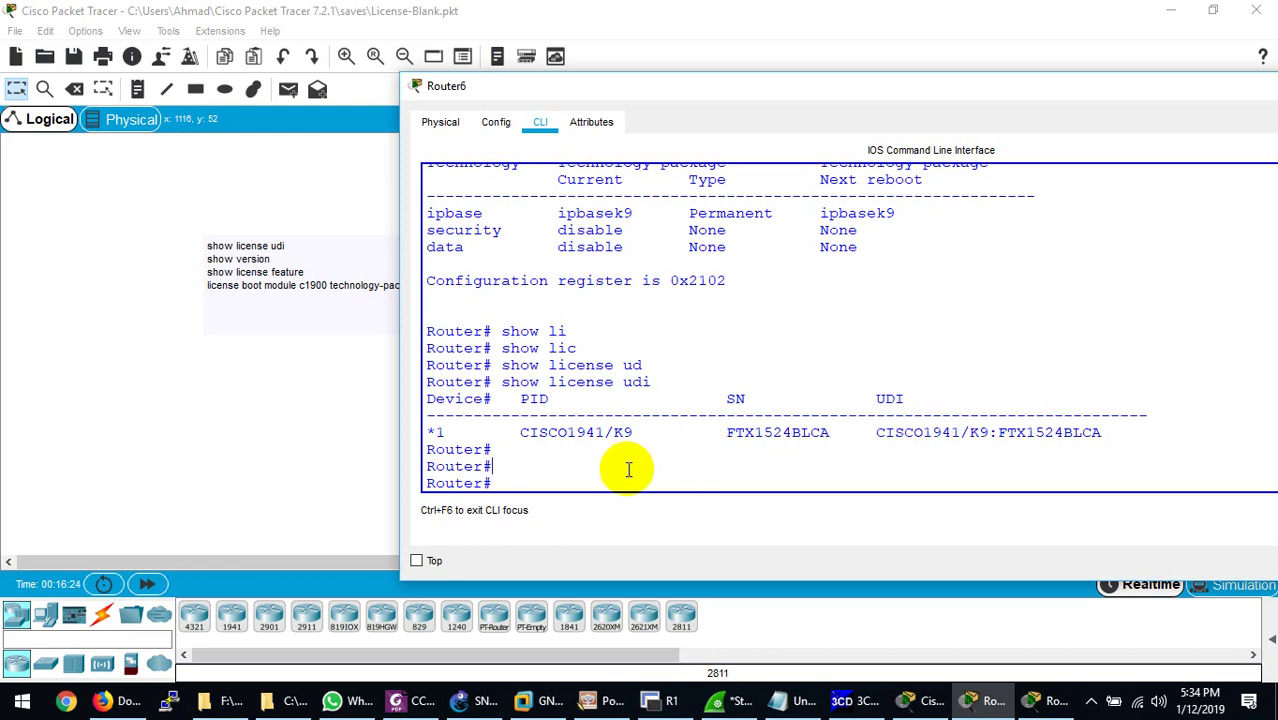
- Enter global configuration mode with config t and check again which crypto subcommands are available
text(config t)
key(Return)
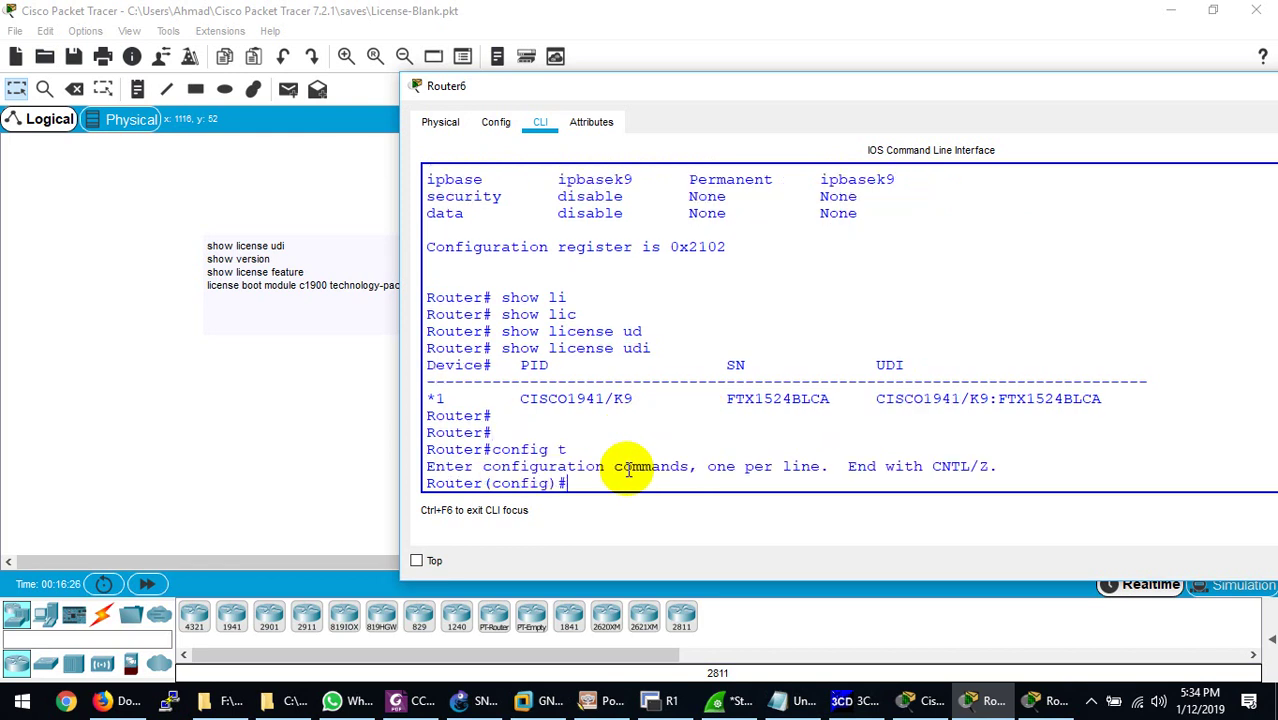
key(Return)
text(cr)
key(Tab)
text(?)
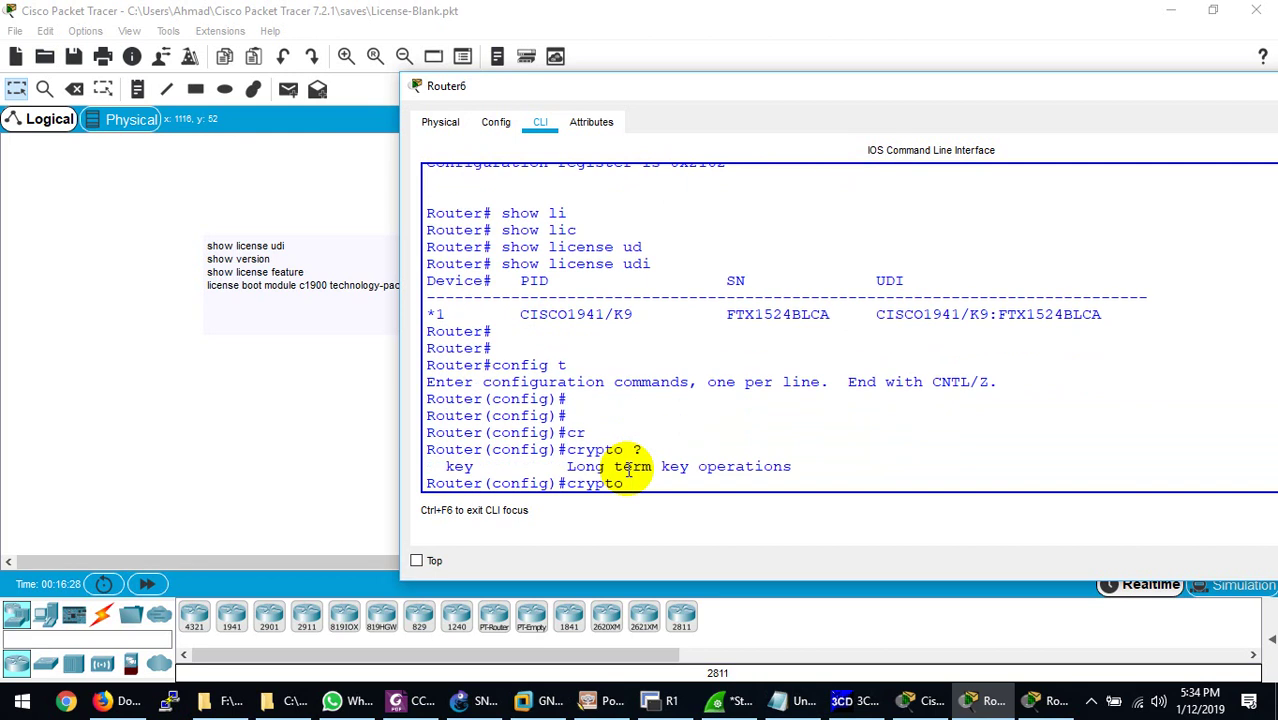
- Discard the unfinished crypto command and return to privileged EXEC mode with exit
key(BackSpace)
key(BackSpace)
key(BackSpace)
key(BackSpace)
key(BackSpace)
key(BackSpace)
key(BackSpace)
text(exit)
key(Return)
key(Return)
key(Return)
key(Return)
key(Return)
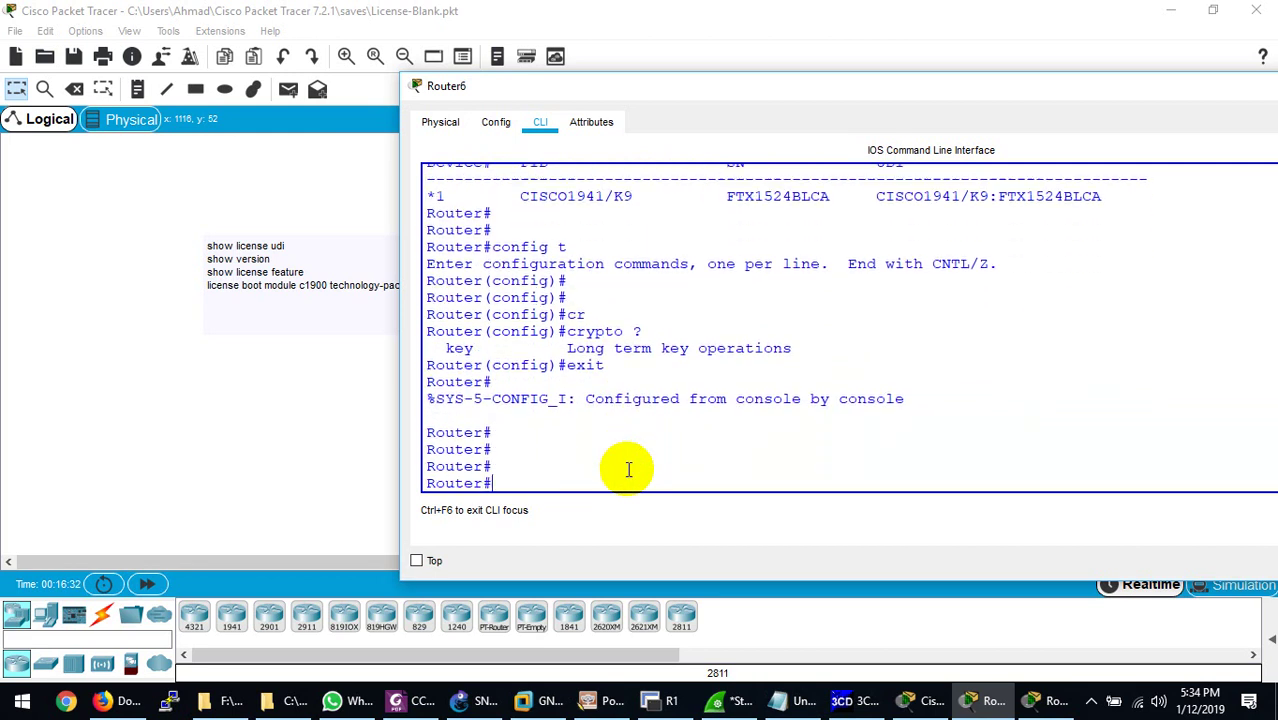
- Enter global configuration mode, begin the license boot command, and list its available options
text(config t)
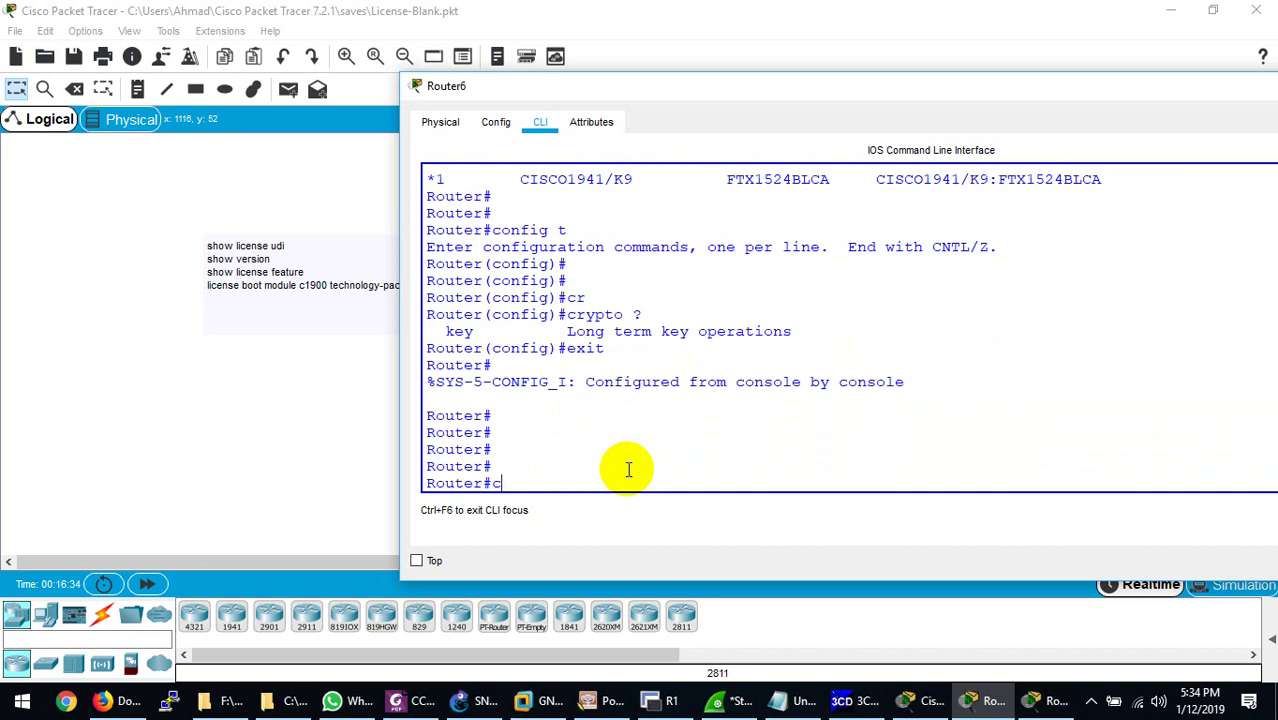
key(Return)
key(Return)
key(Return)
text(li)
key(Tab)
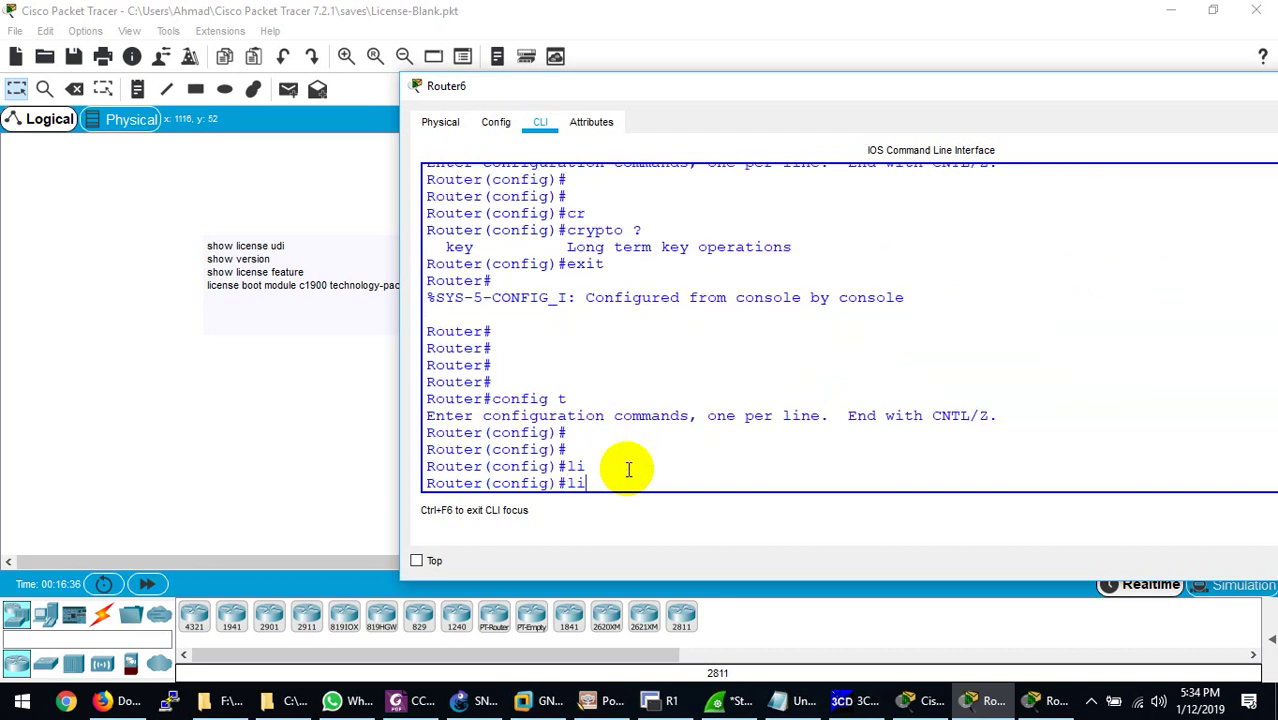
text(c)
key(Tab)
text(bo)
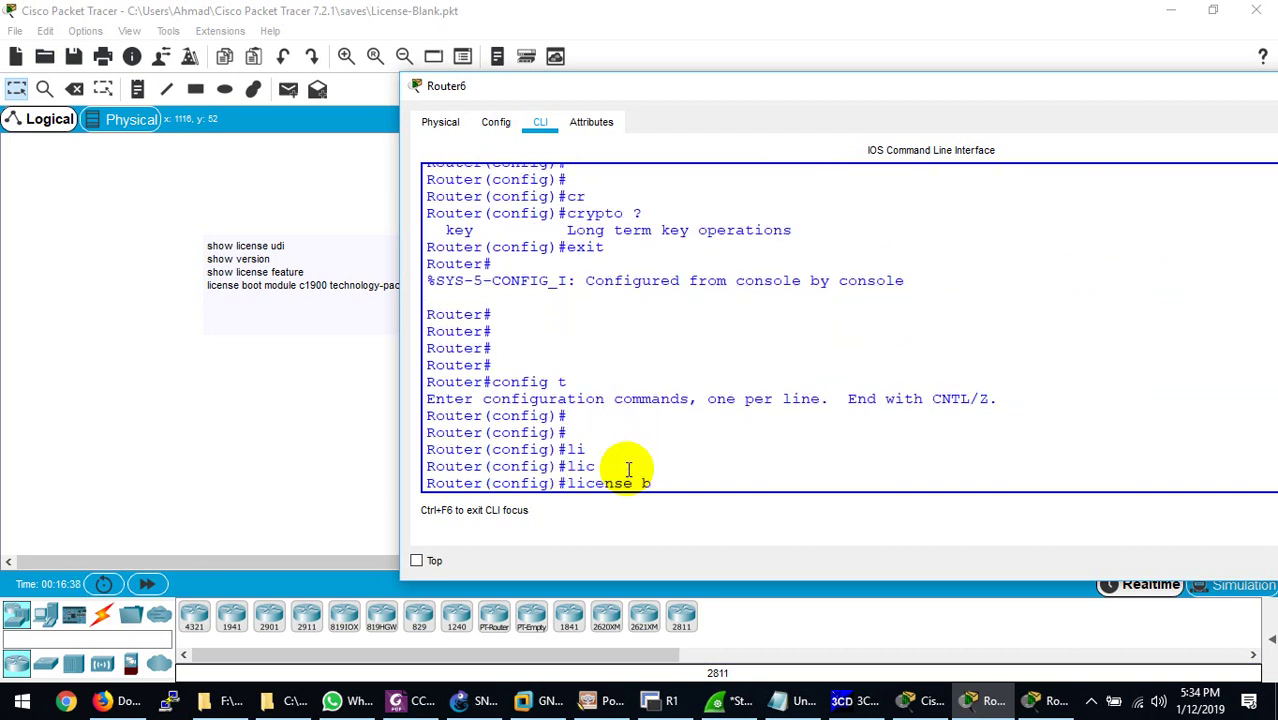
key(Tab)
text(?)
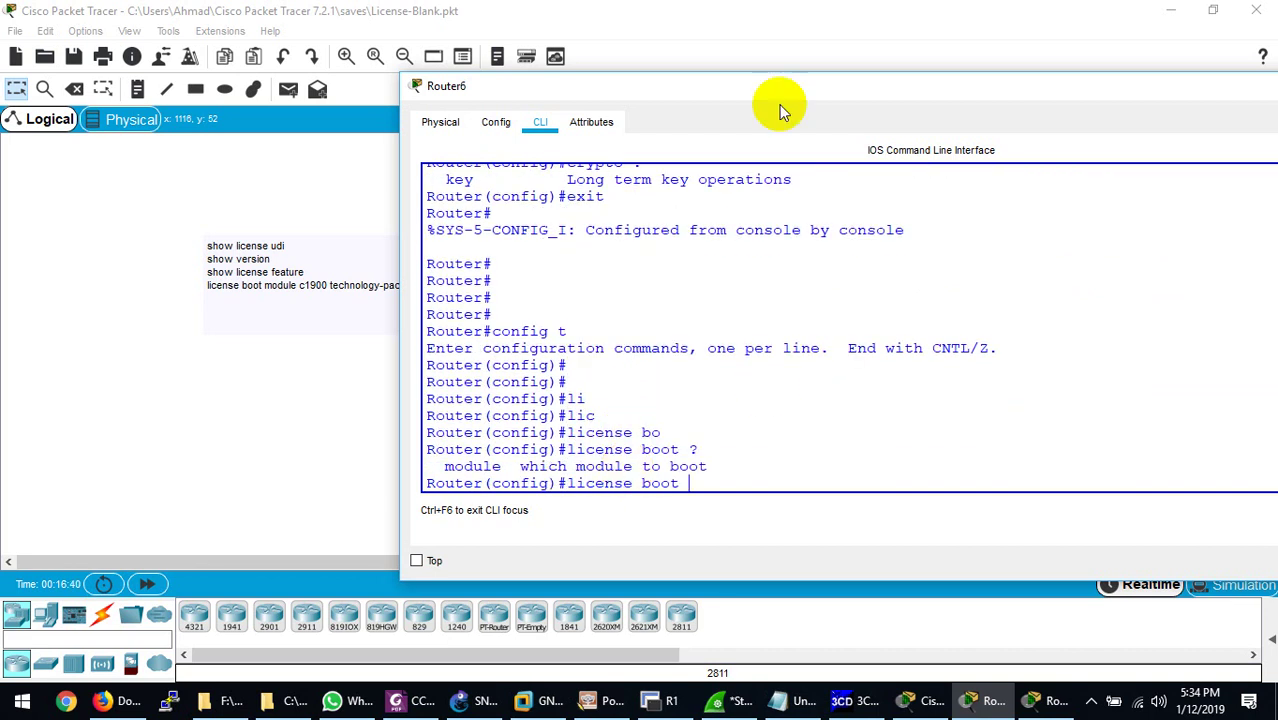
- Extend the license boot command with module c1900 and list the options that can follow it
drag(751, 96, 586, 84)
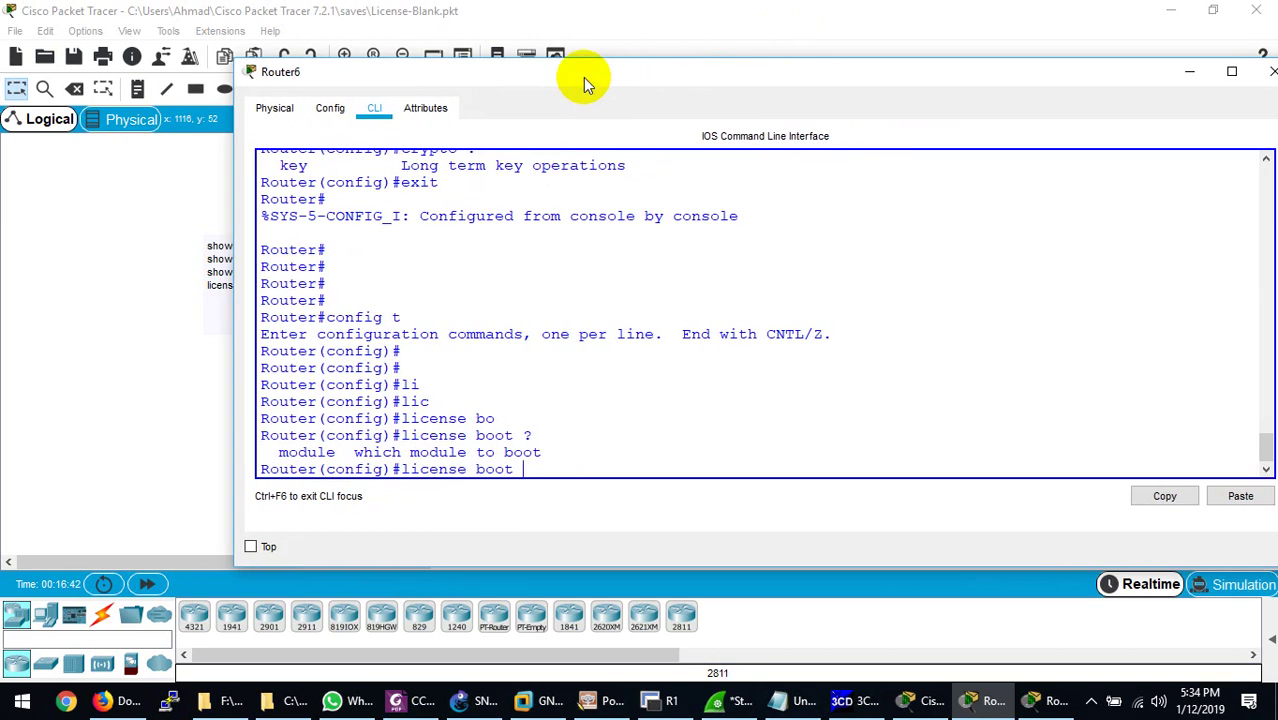
text(mo)
key(Tab)
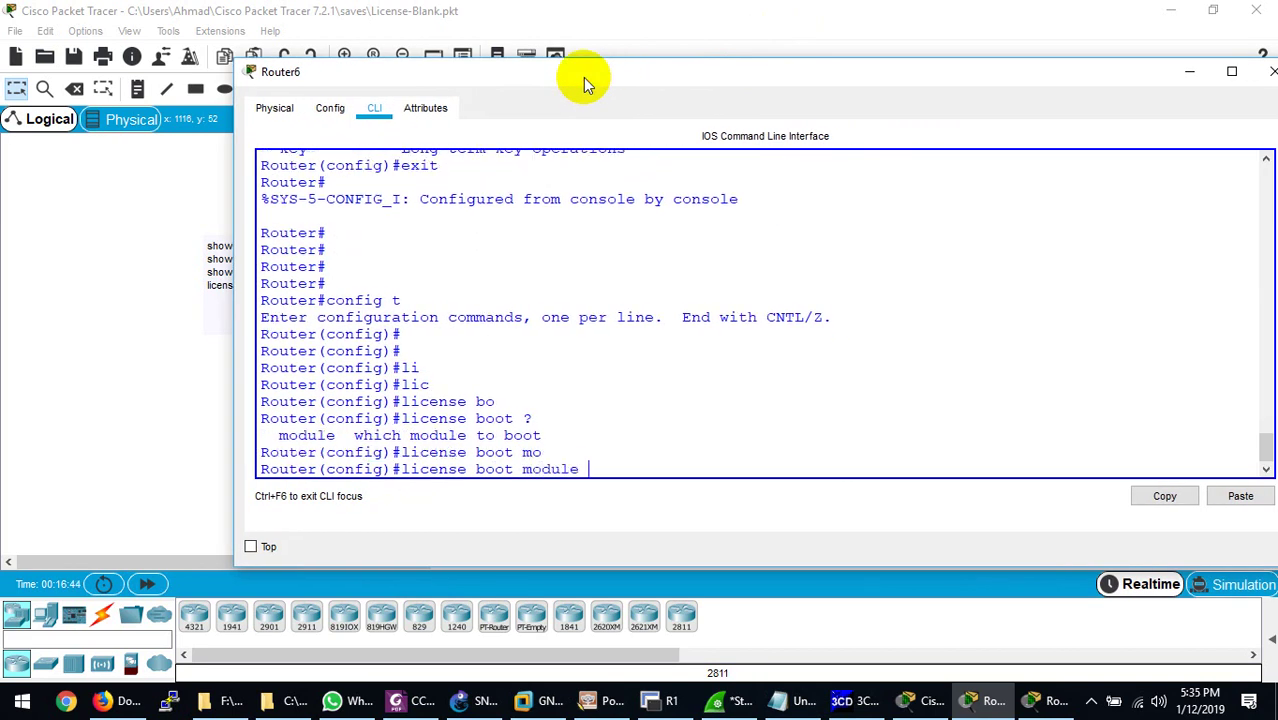
text(?)
text(c)
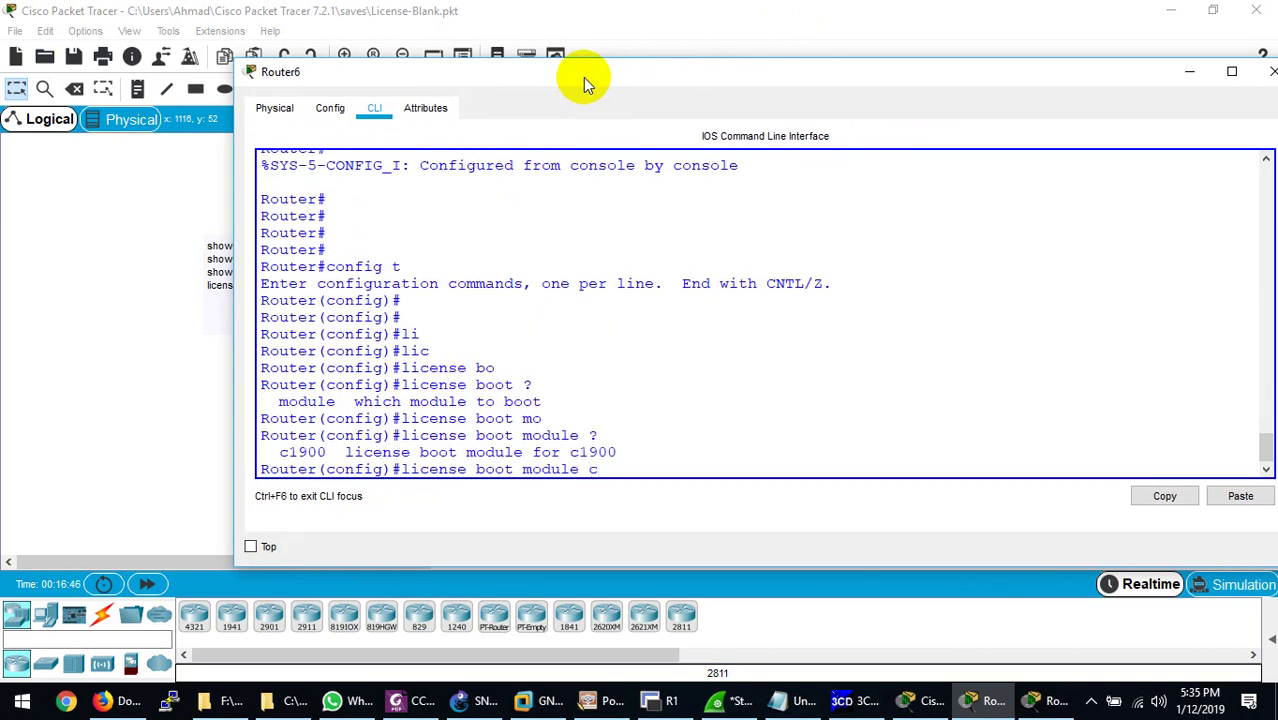
key(Tab)
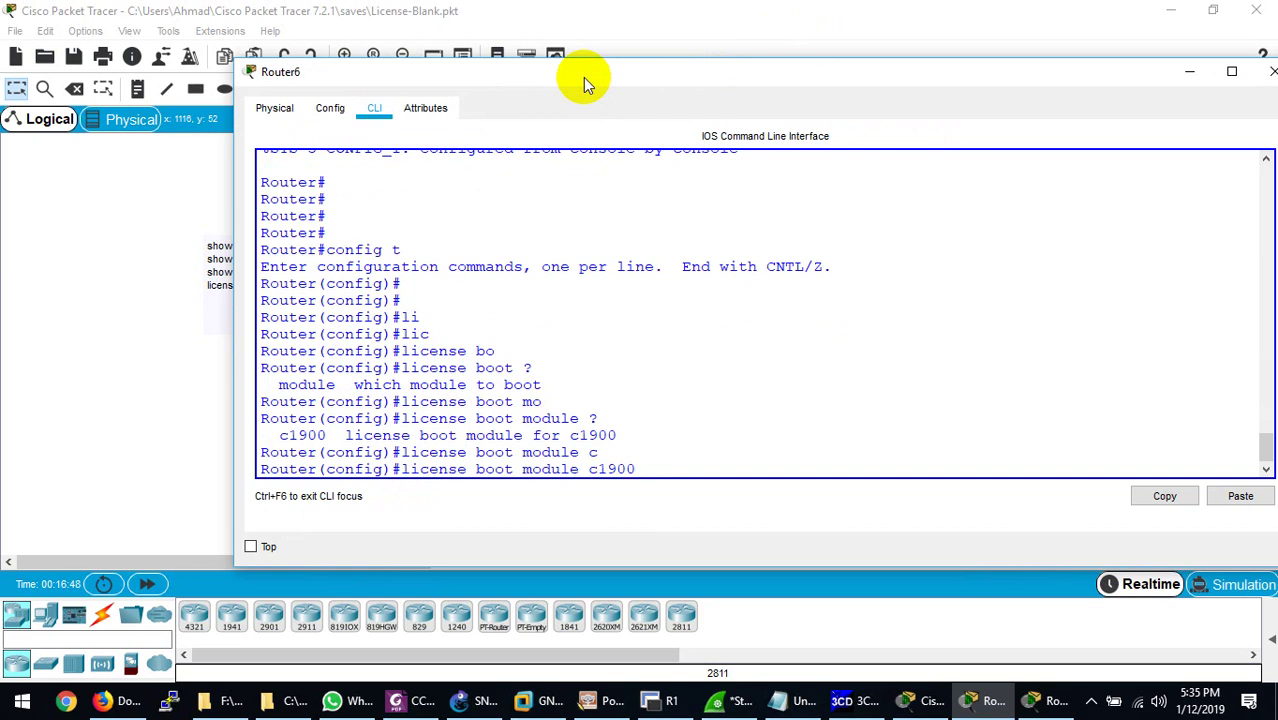
text(?)
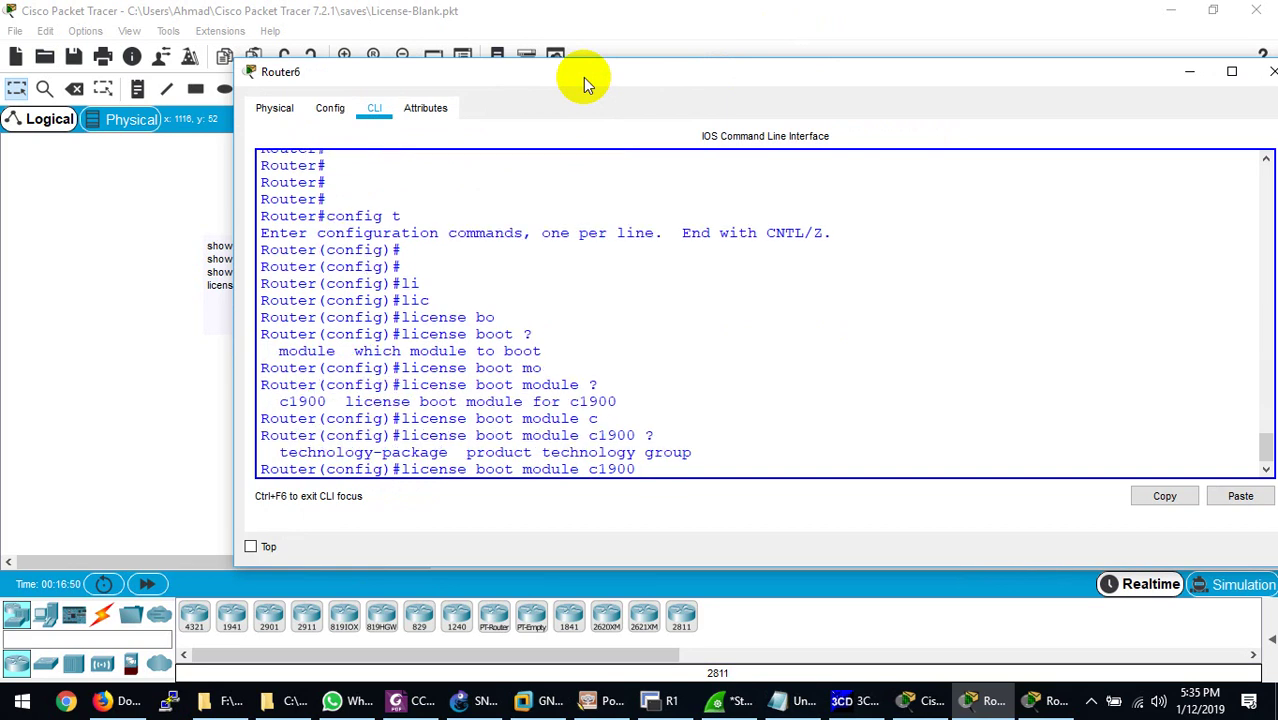
- Extend the license boot command with technology-package securityk9, listing the available options after each keyword
text(te)
key(Tab)
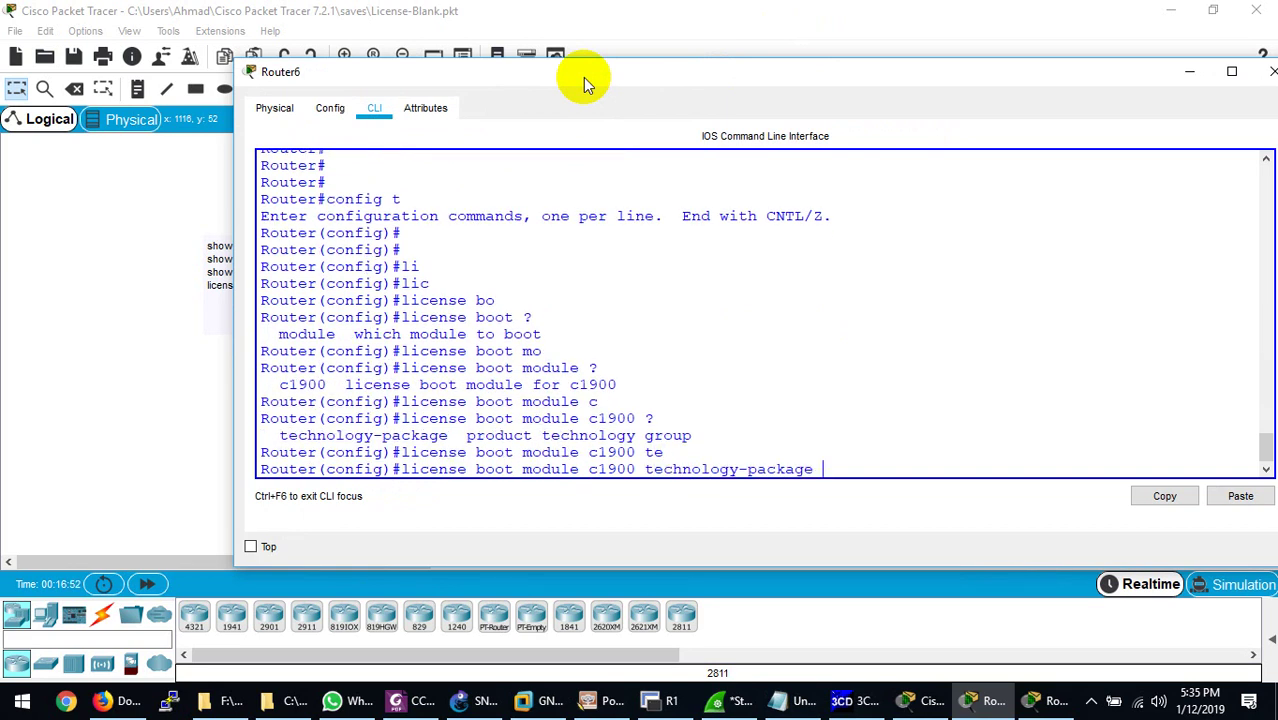
text(?)
text(se)
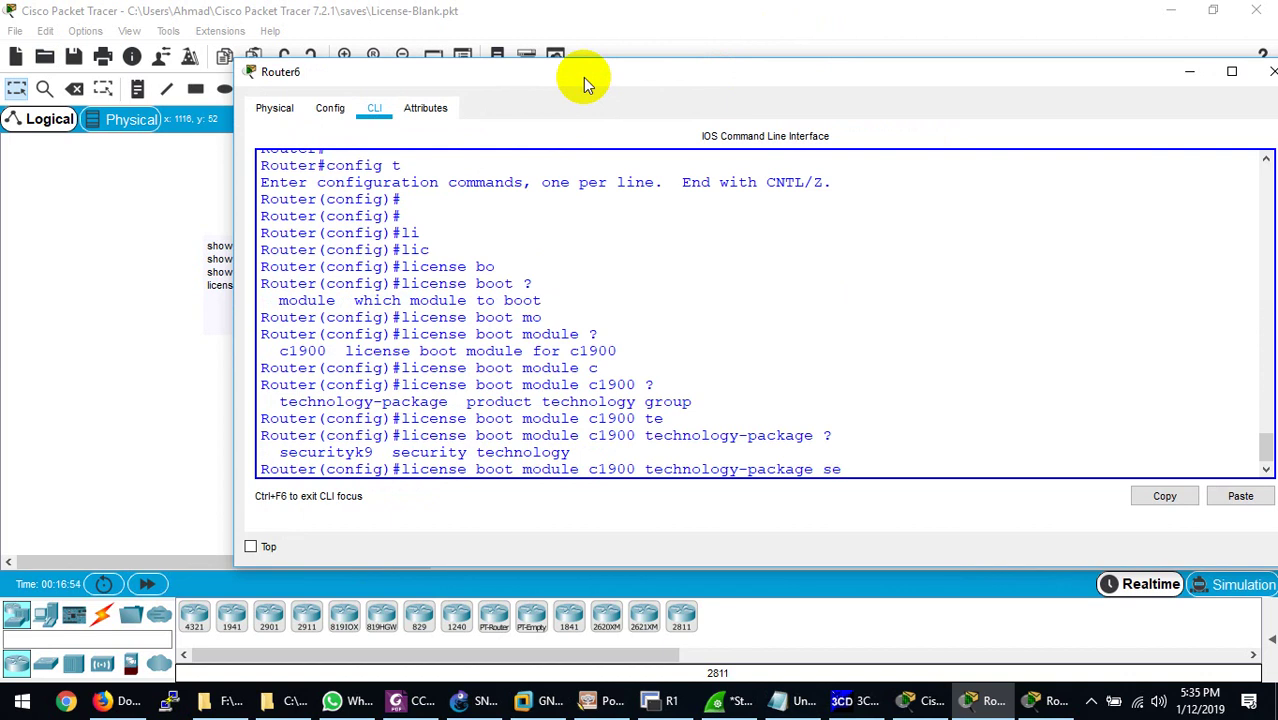
key(Tab)
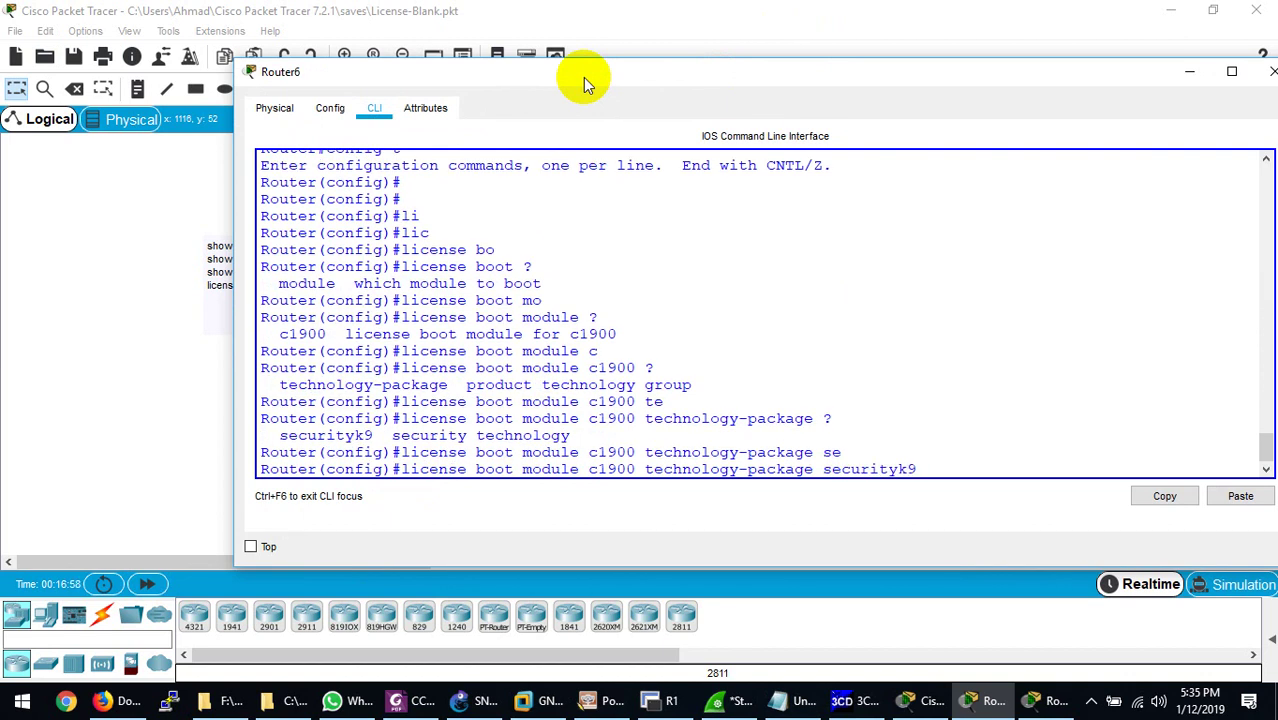
text(?)
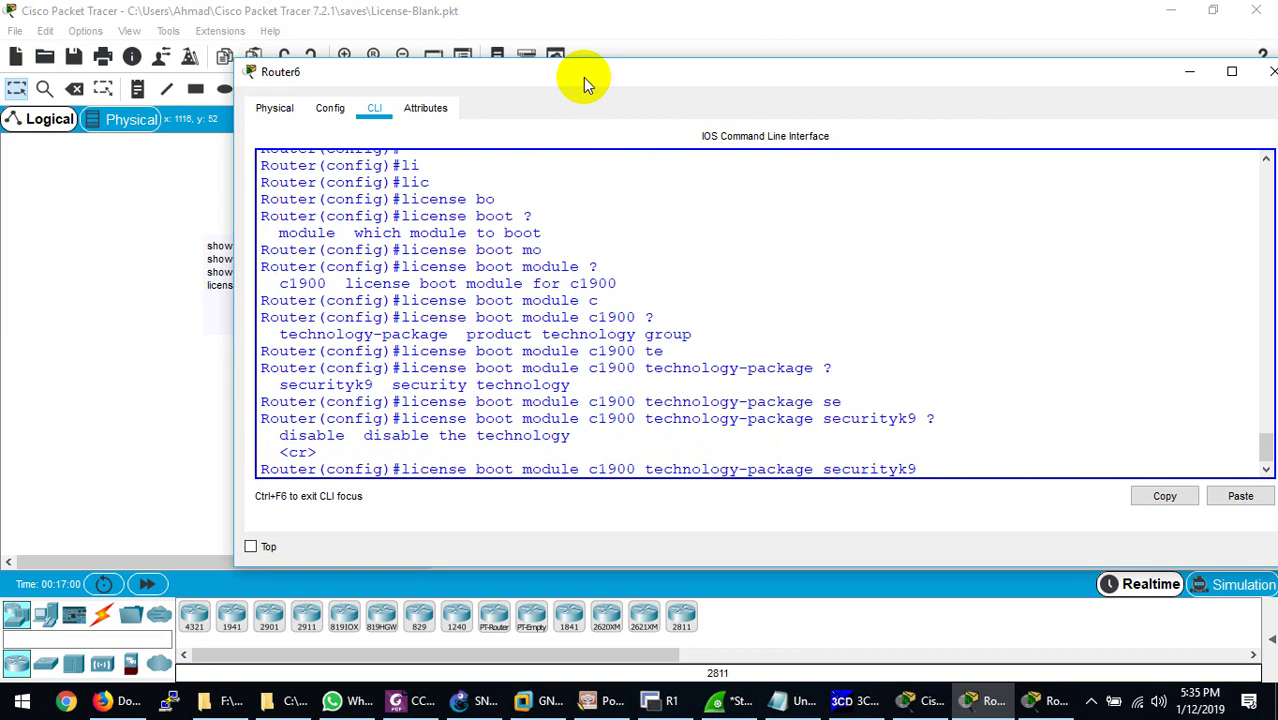
- Run license boot module c1900 technology-package securityk9 and accept the evaluation license agreement with yes
key(Return)
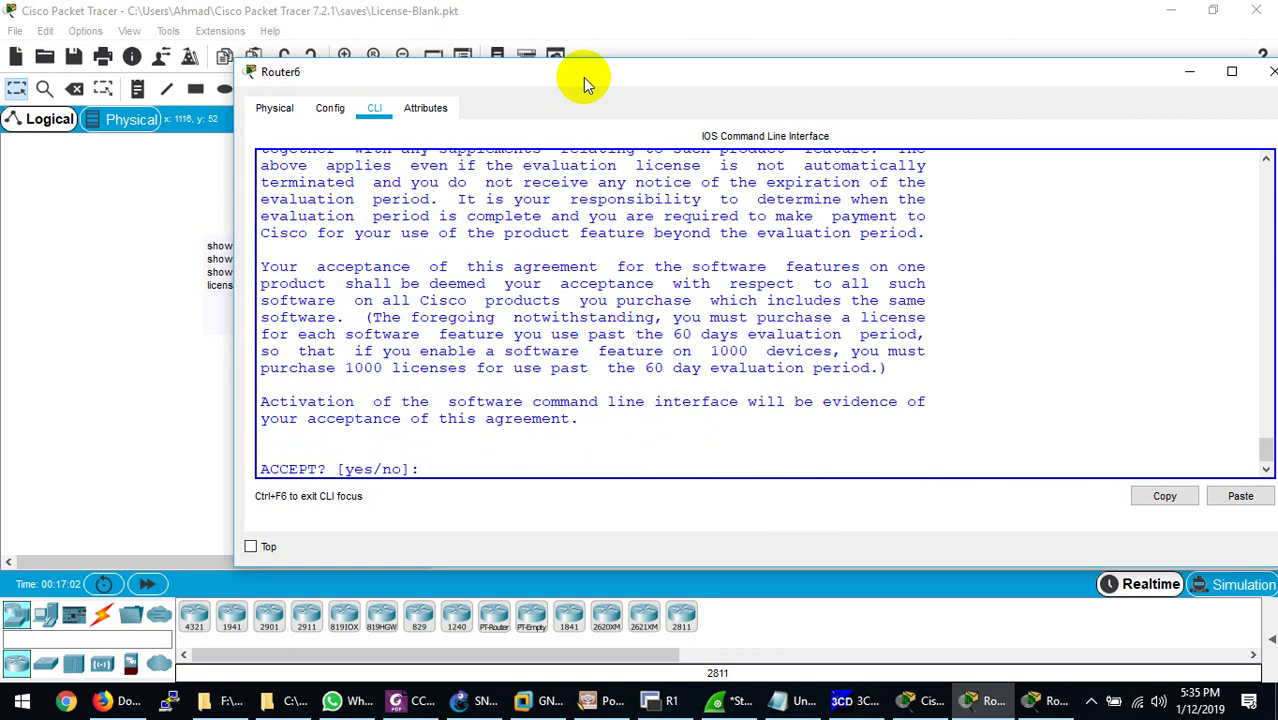
text(yes)
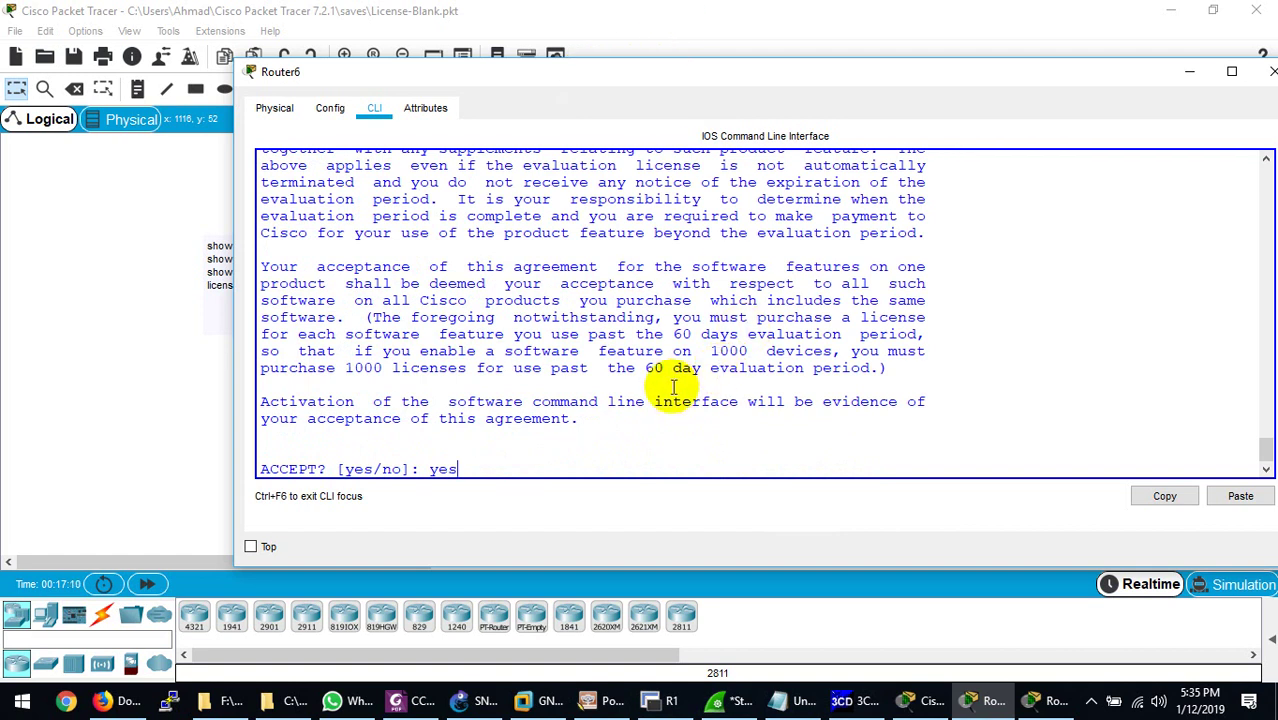
key(Return)
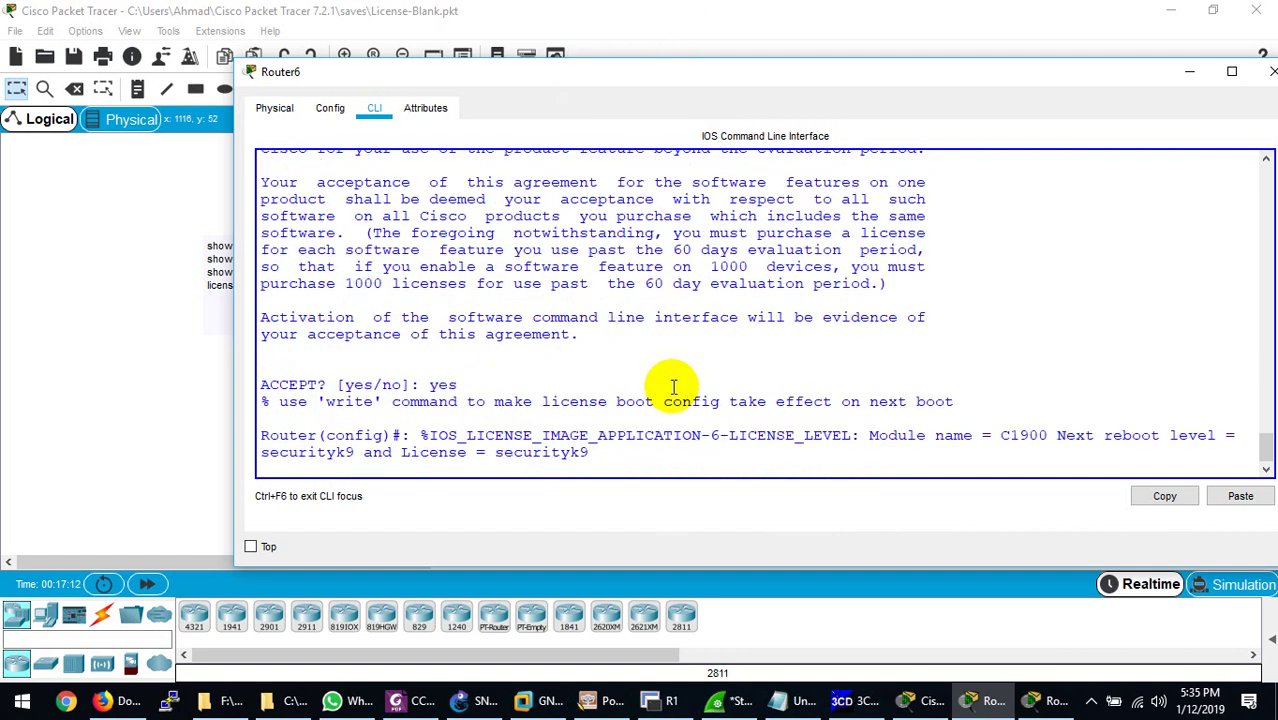
key(Return)
key(Return)
key(Return)
key(Return)
key(Return)
key(Return)
key(Return)
key(Return)
key(Return)
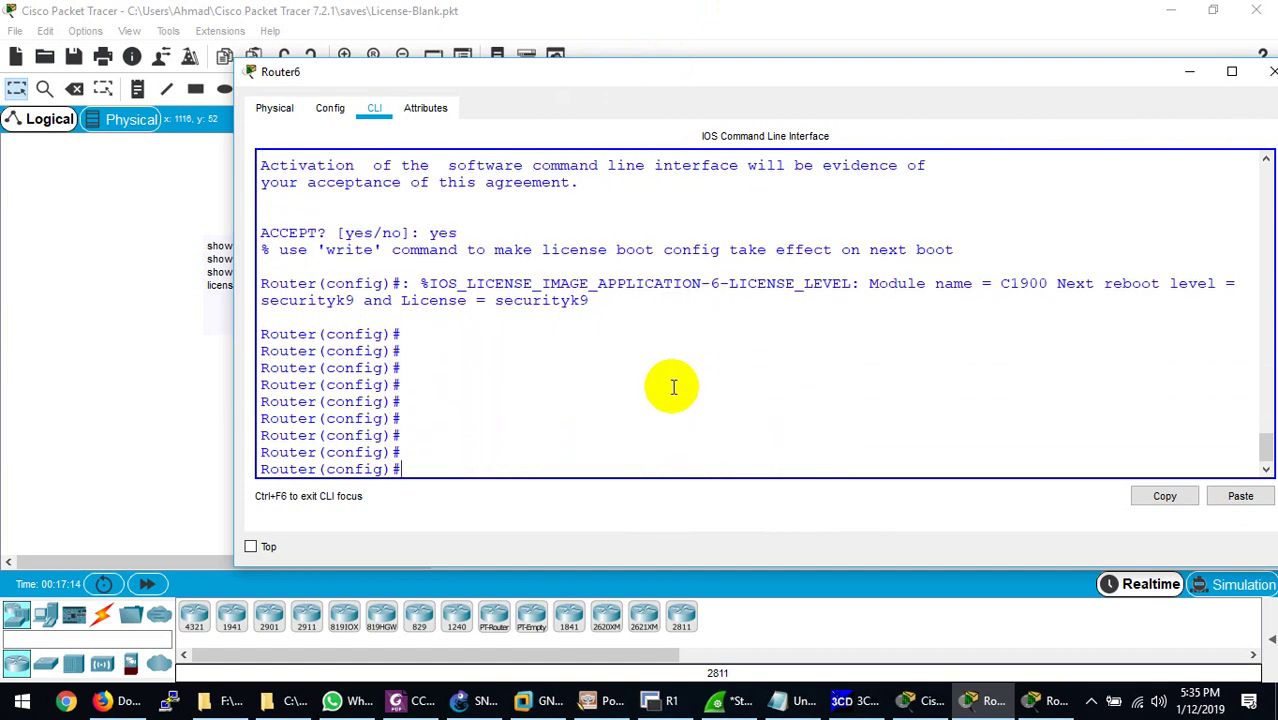
- Leave global configuration mode with exit and save the router configuration with wr
text(exit)
key(Return)
key(Return)
key(Return)
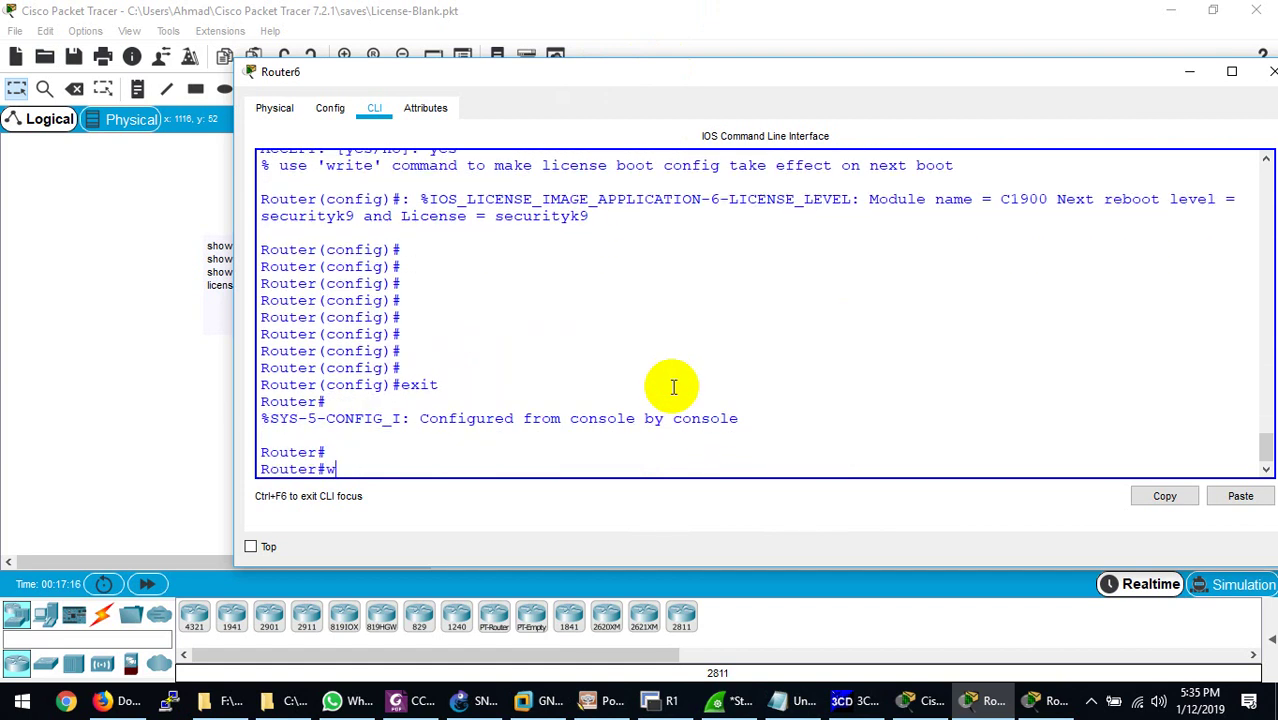
text(wr)
key(Return)
key(Return)
key(Return)
key(Return)
key(Return)
- Restart the router with the reload command and bring up the user EXEC prompt once booting finishes
text(relo)
key(Tab)
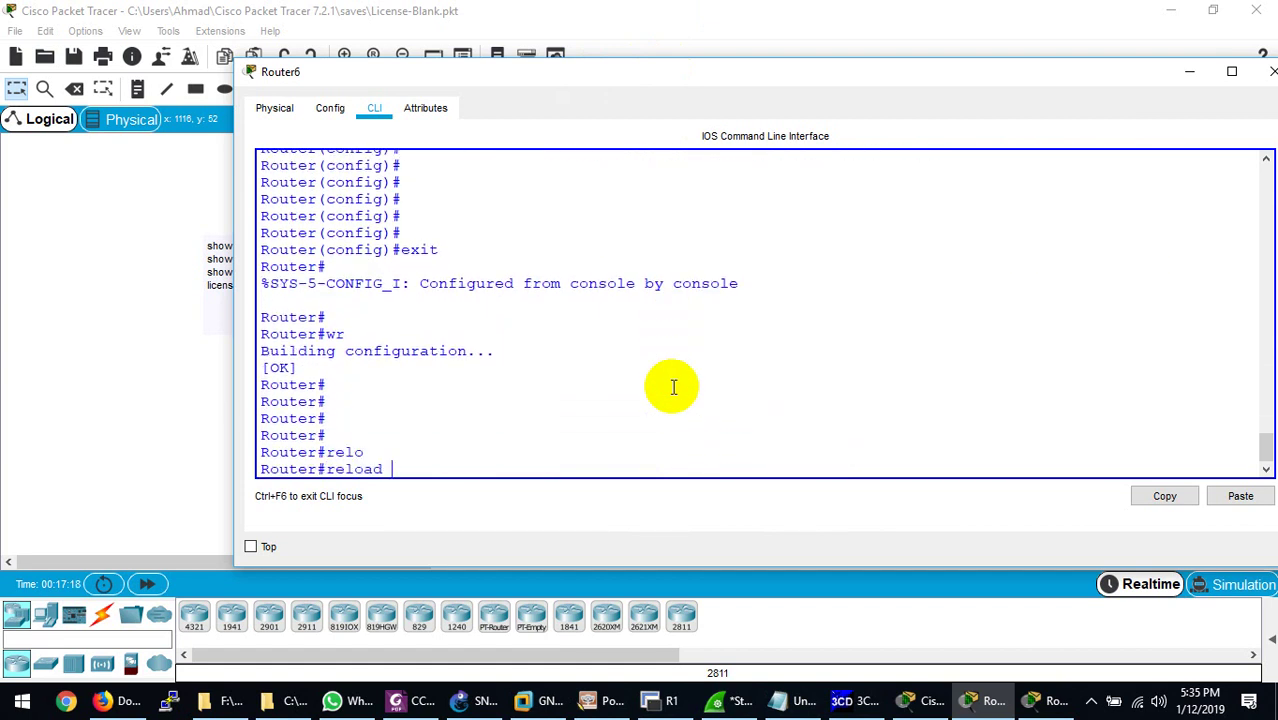
key(Return)
key(Return)
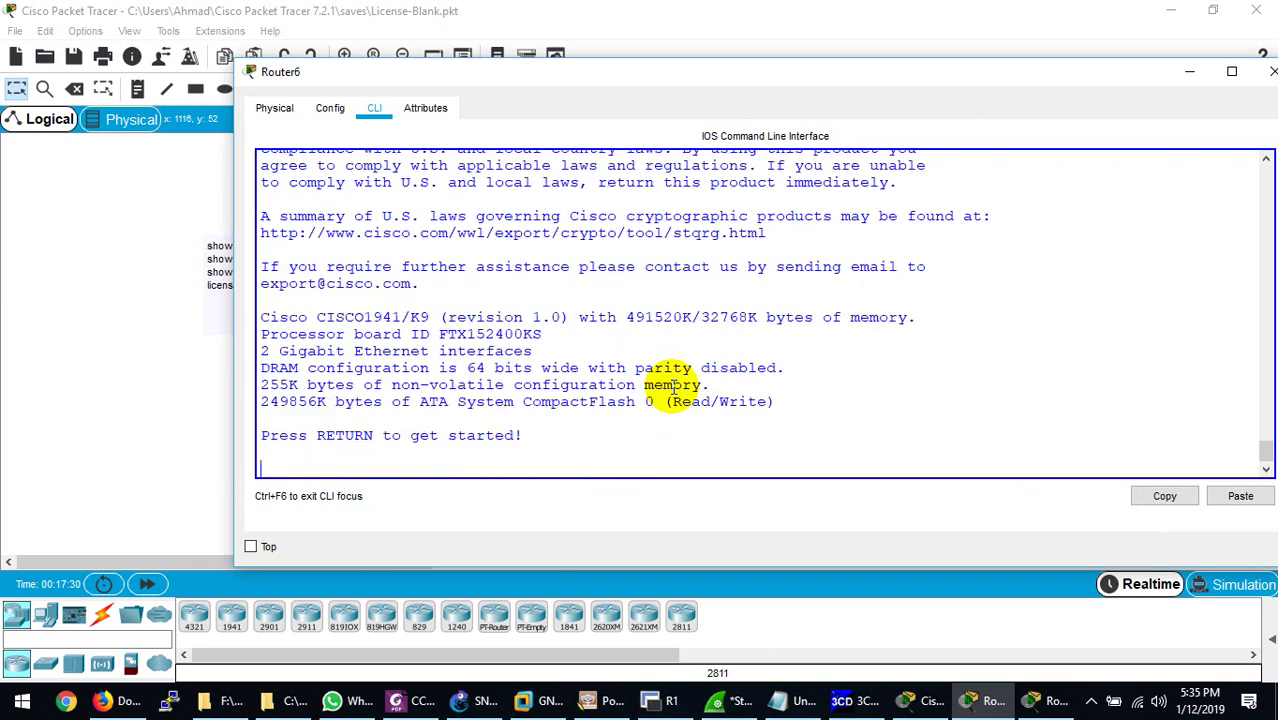
key(Return)
key(Return)
key(Return)
key(Return)
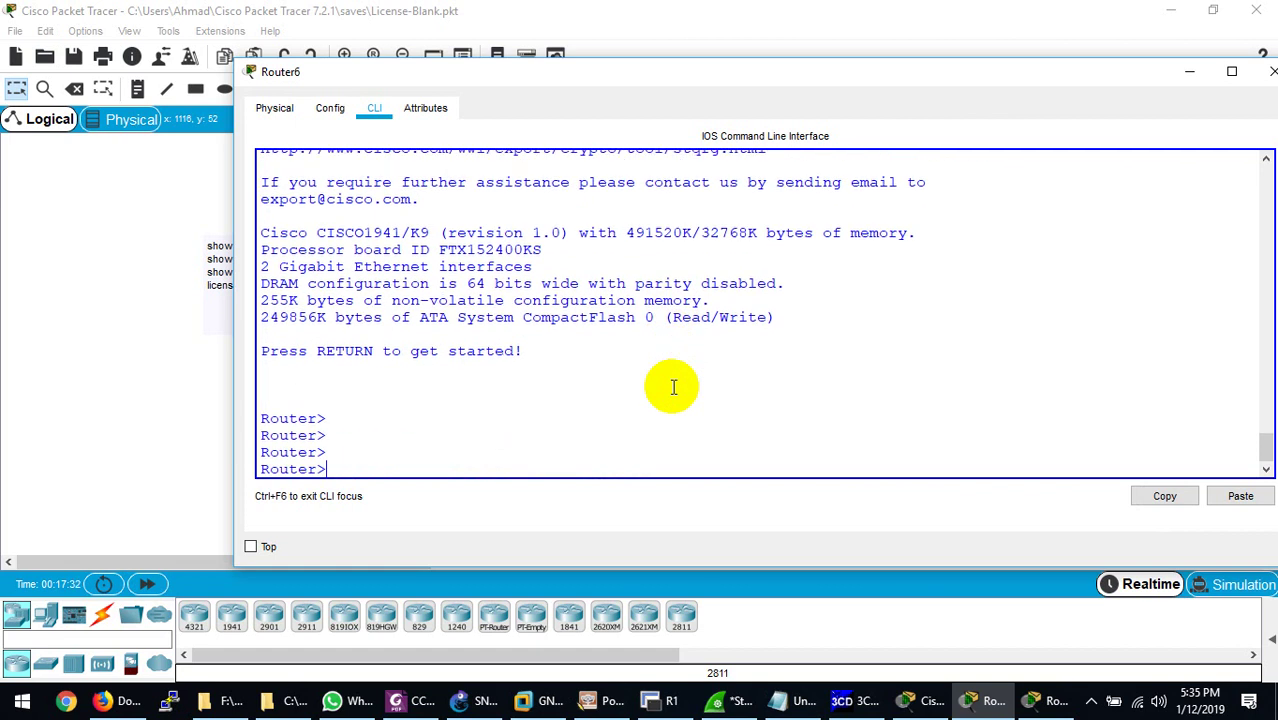
- Enter privileged EXEC mode on the restarted router with en
key(Return)
text(en)
key(Return)
key(Return)
key(Return)
- Run show license feature and check the Enabled value of the securityk9 feature
text(show )
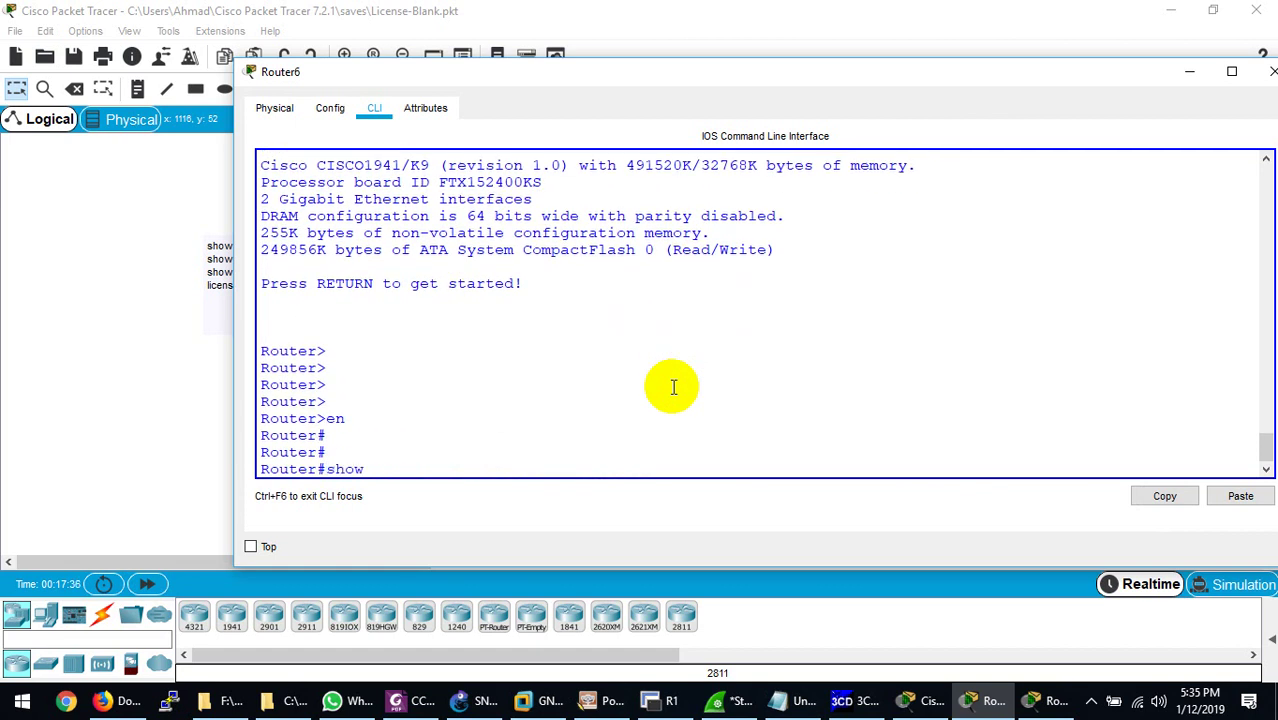
text(li)
key(Tab)
text(c)
key(Tab)
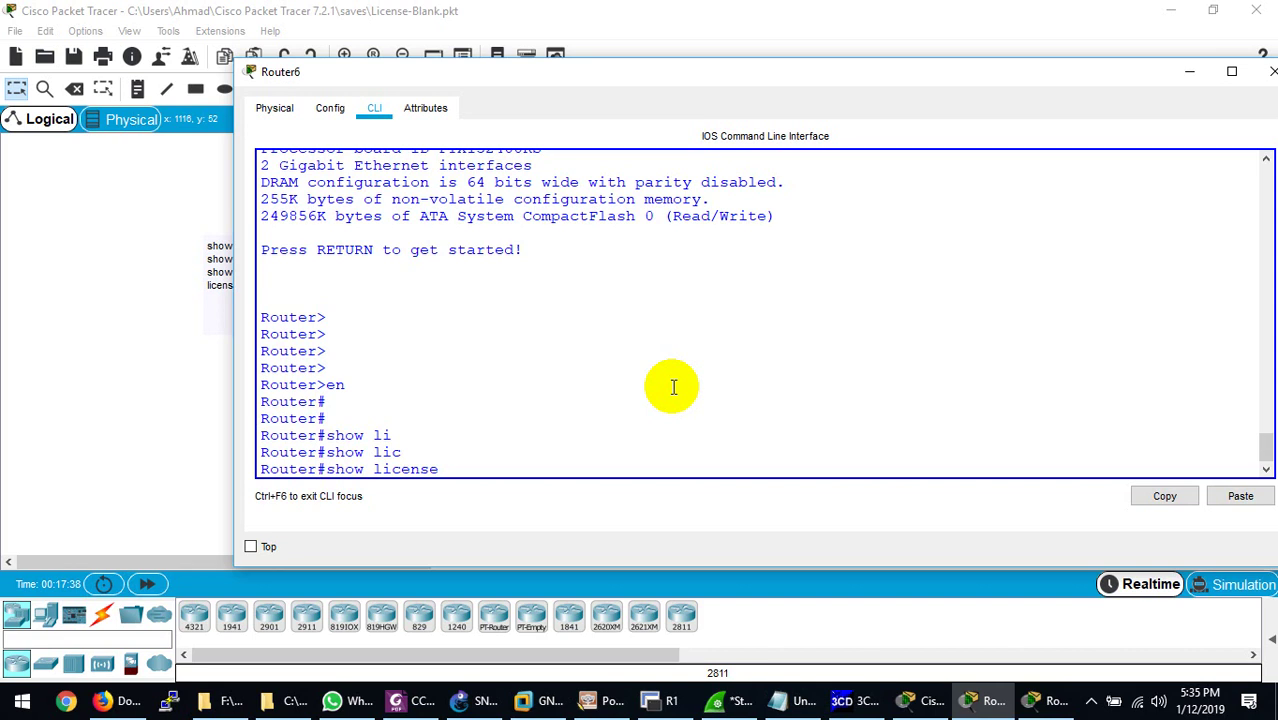
text(fe)
key(Tab)
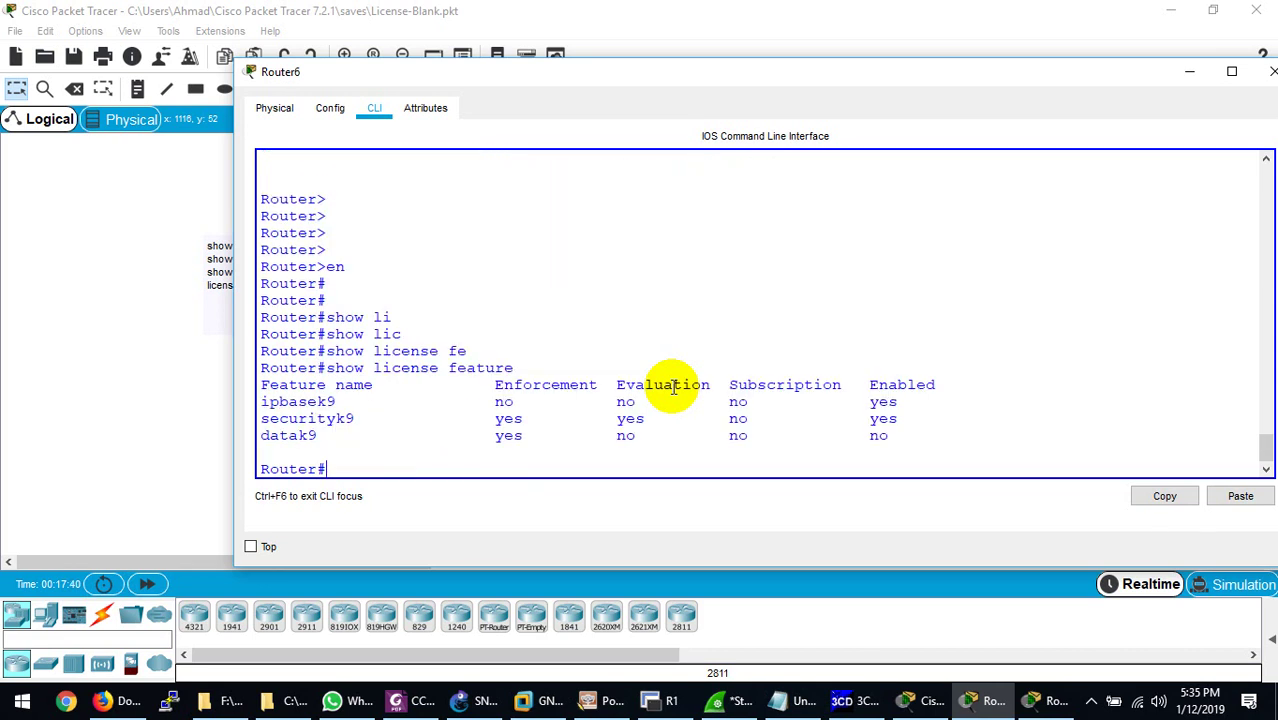
drag(915, 419, 862, 418)
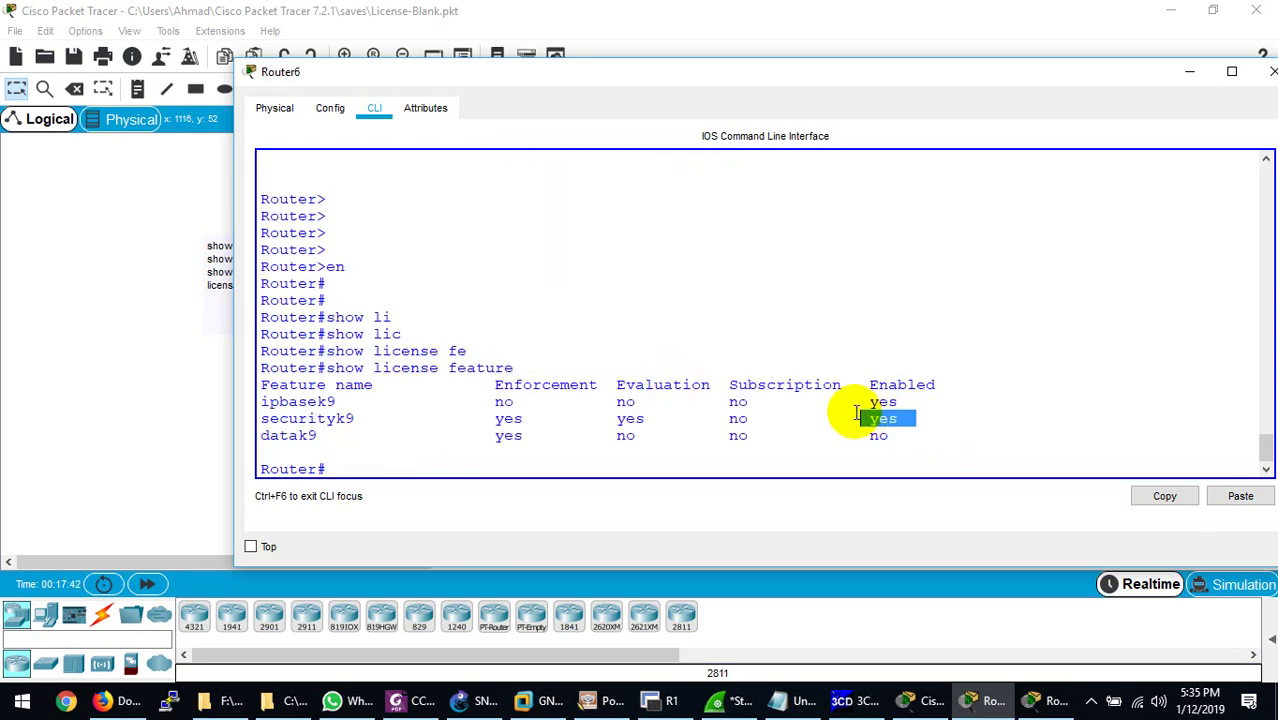
click(754, 461)
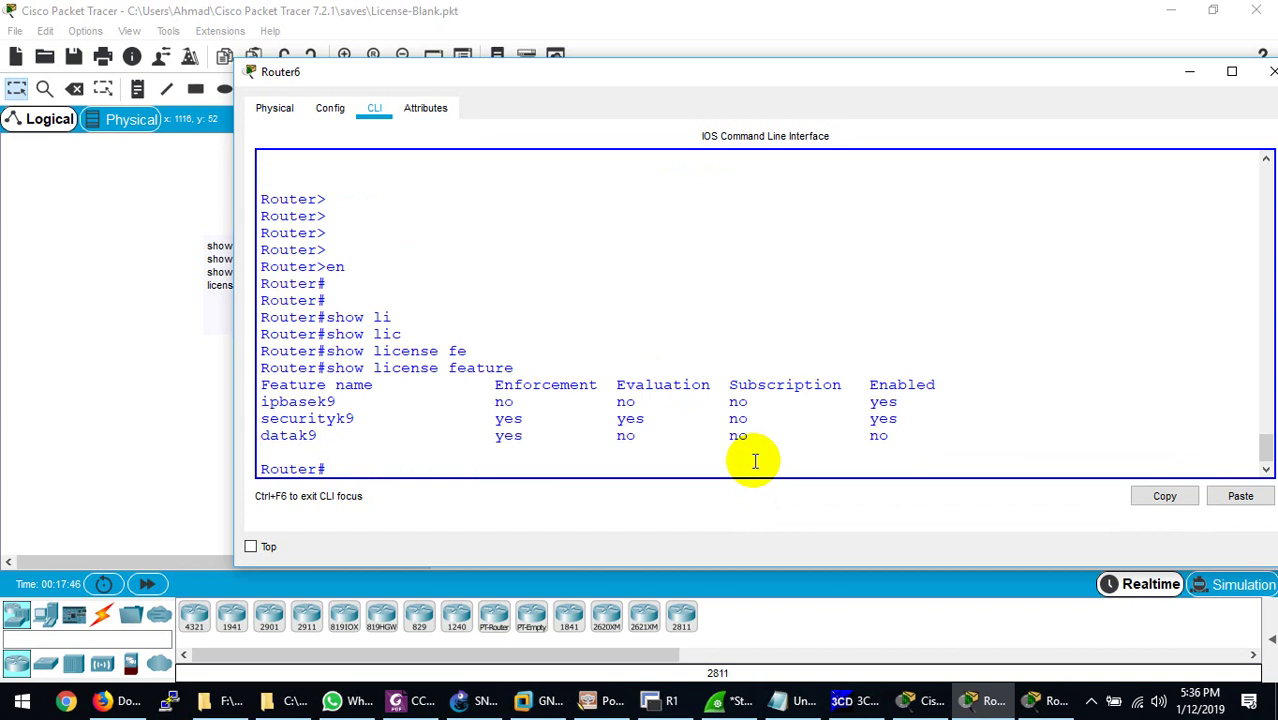
- Enter global configuration mode with config t, list the crypto subcommands, and compare them with the securityk9 entry
text(config t)
key(Return)
text(cr)
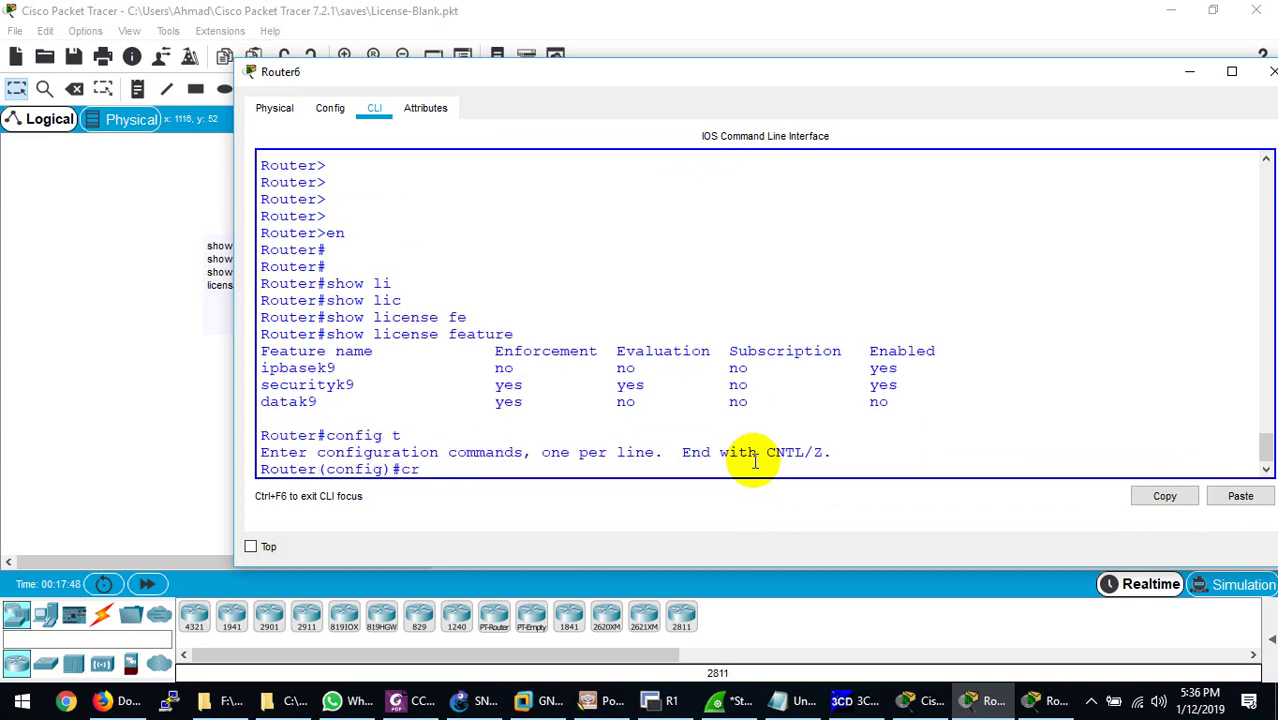
key(Tab)
text(?)
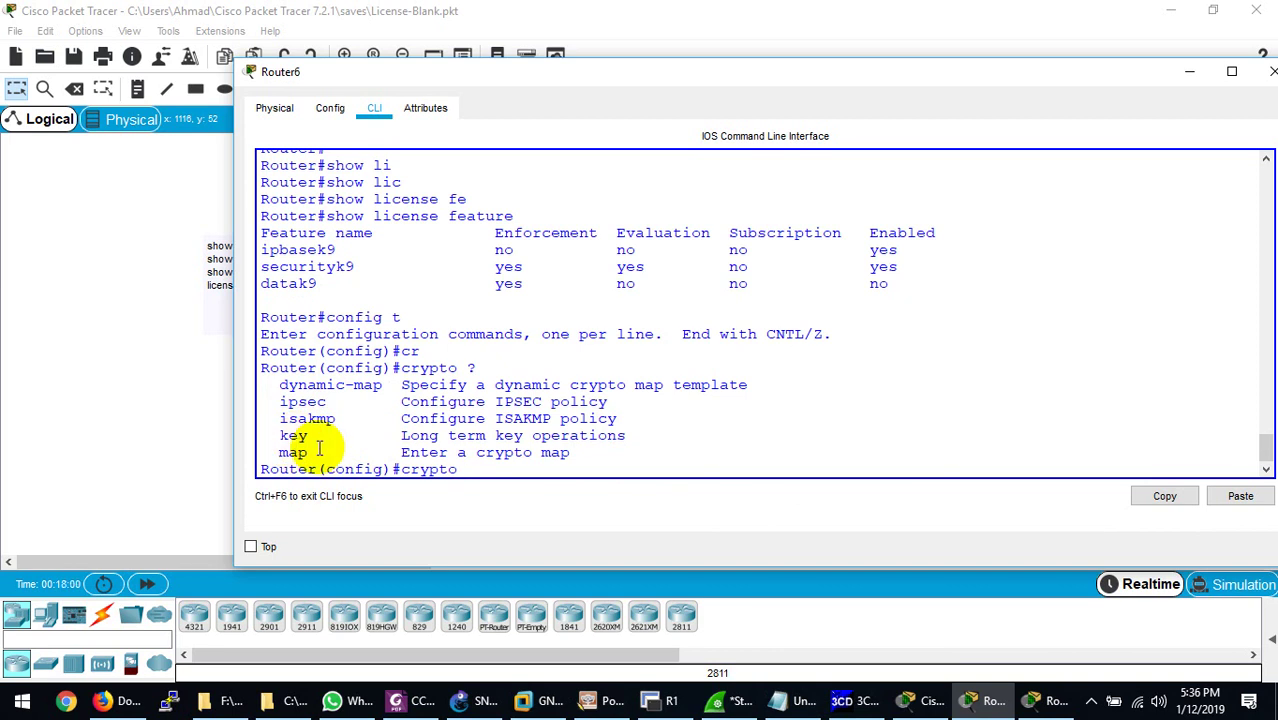
drag(590, 451, 418, 386)
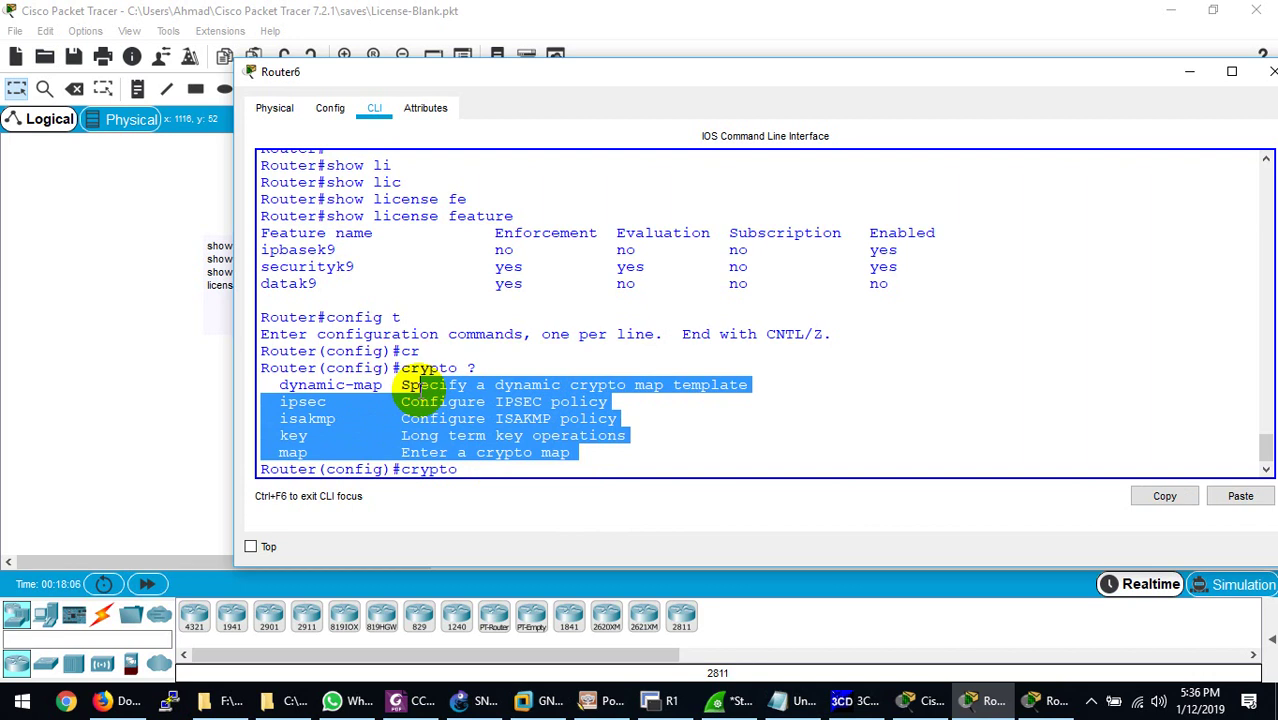
double_click(335, 268)
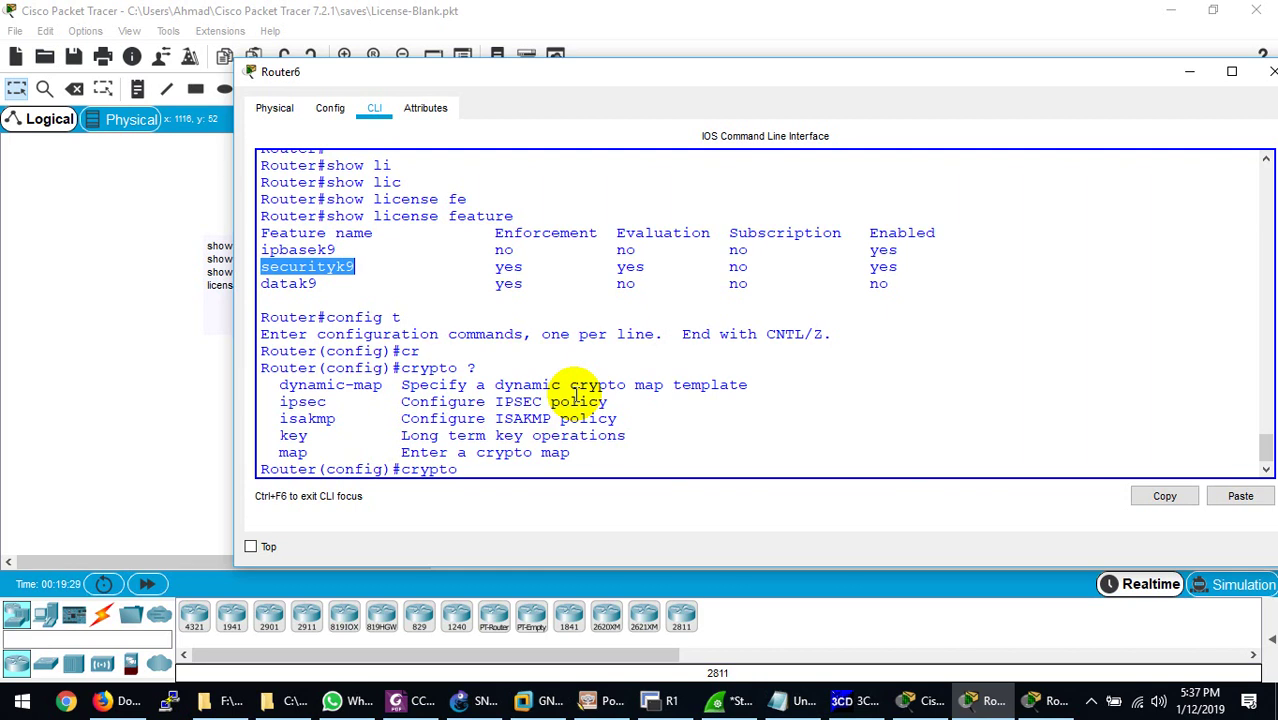
- Switch to the Windows desktop, view the system properties of This PC for edition and activation details, and close them
key(super+d)
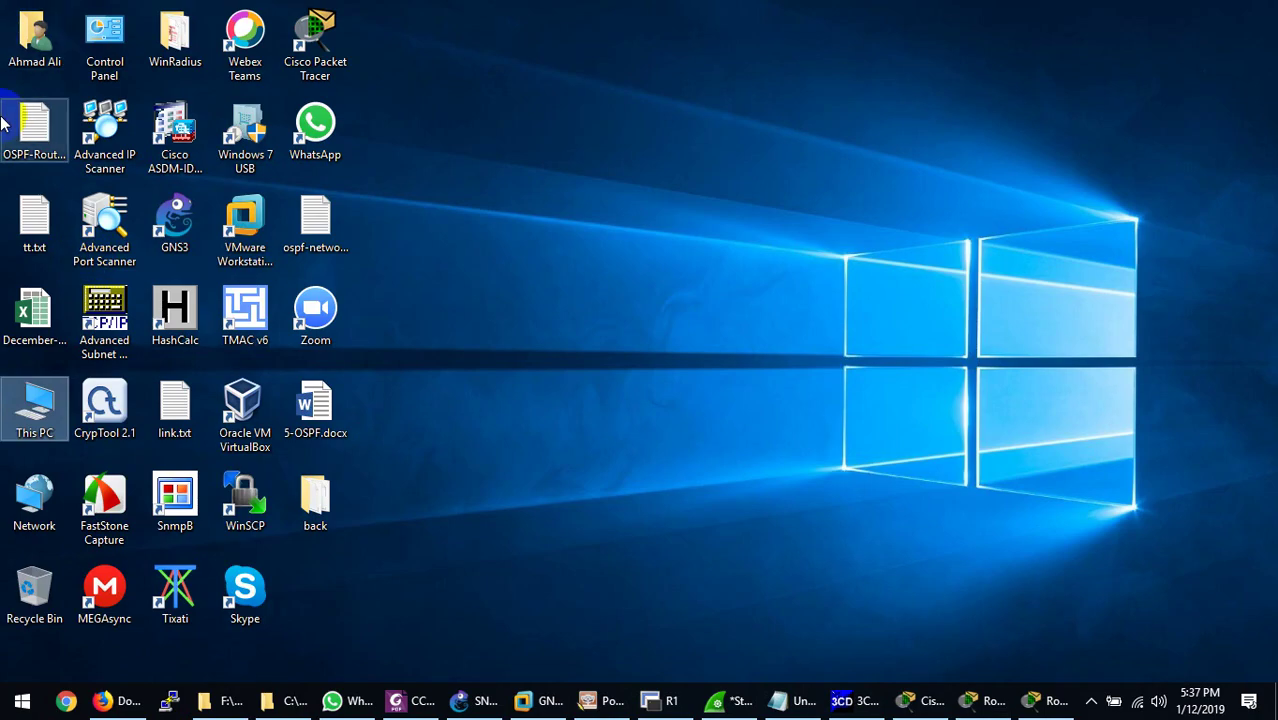
right_click(33, 436)
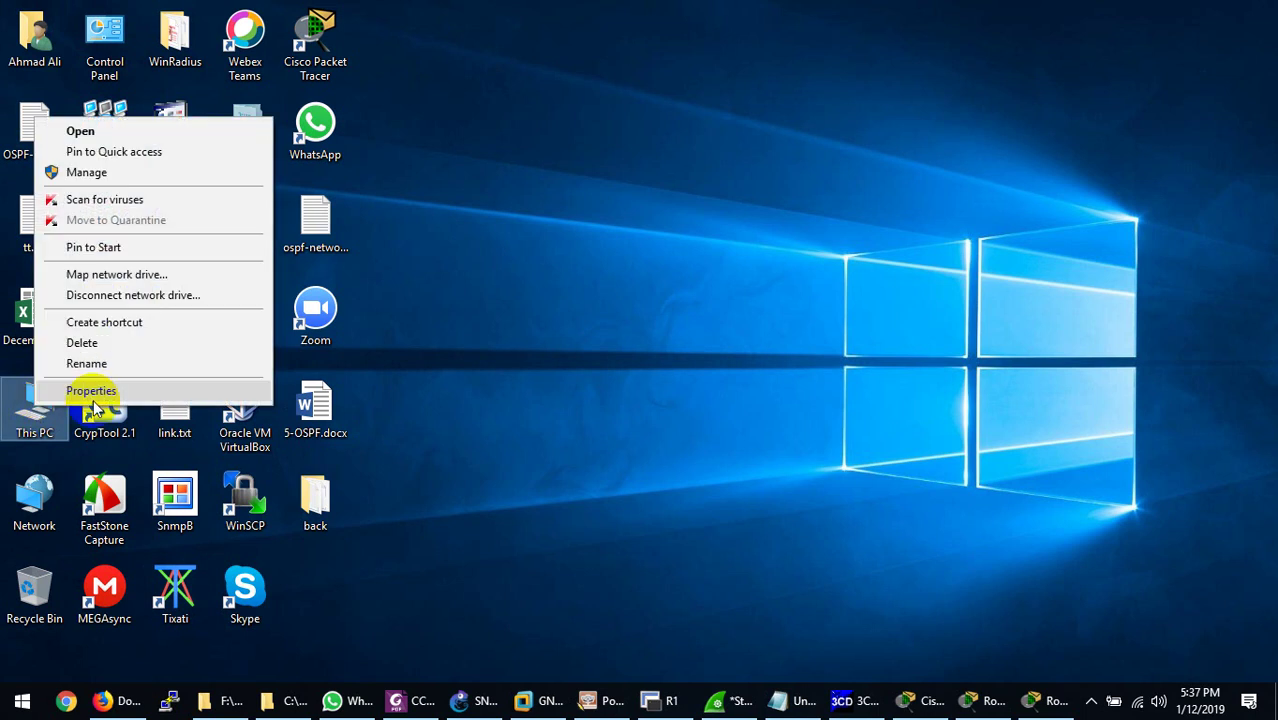
click(98, 394)
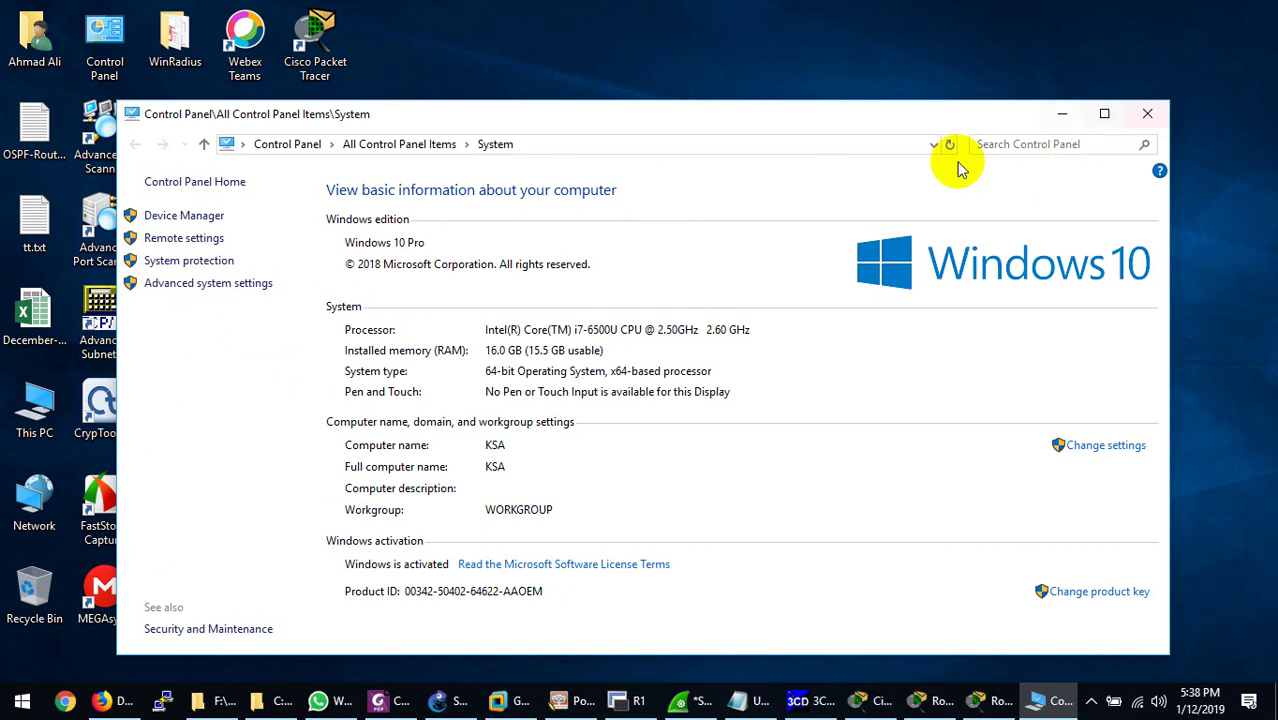
click(1147, 113)
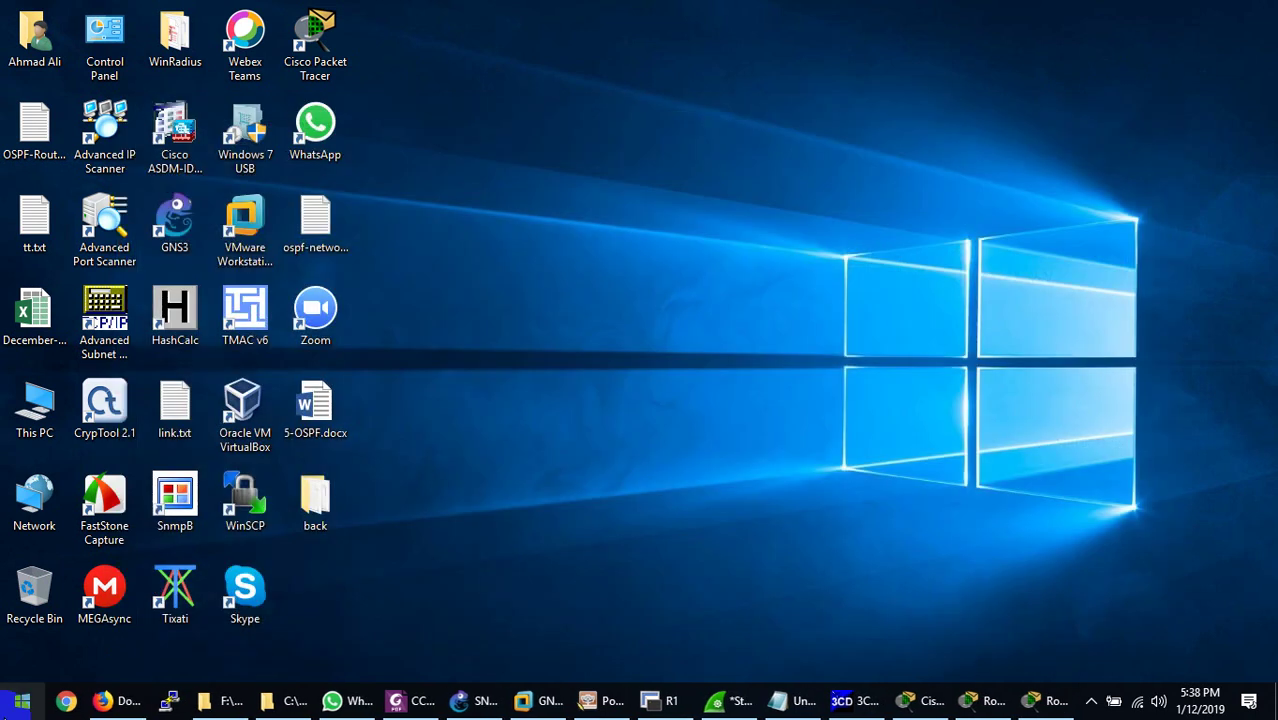
- Switch to Firefox and search Google for "upgrading to windows 10 edition"
click(103, 700)
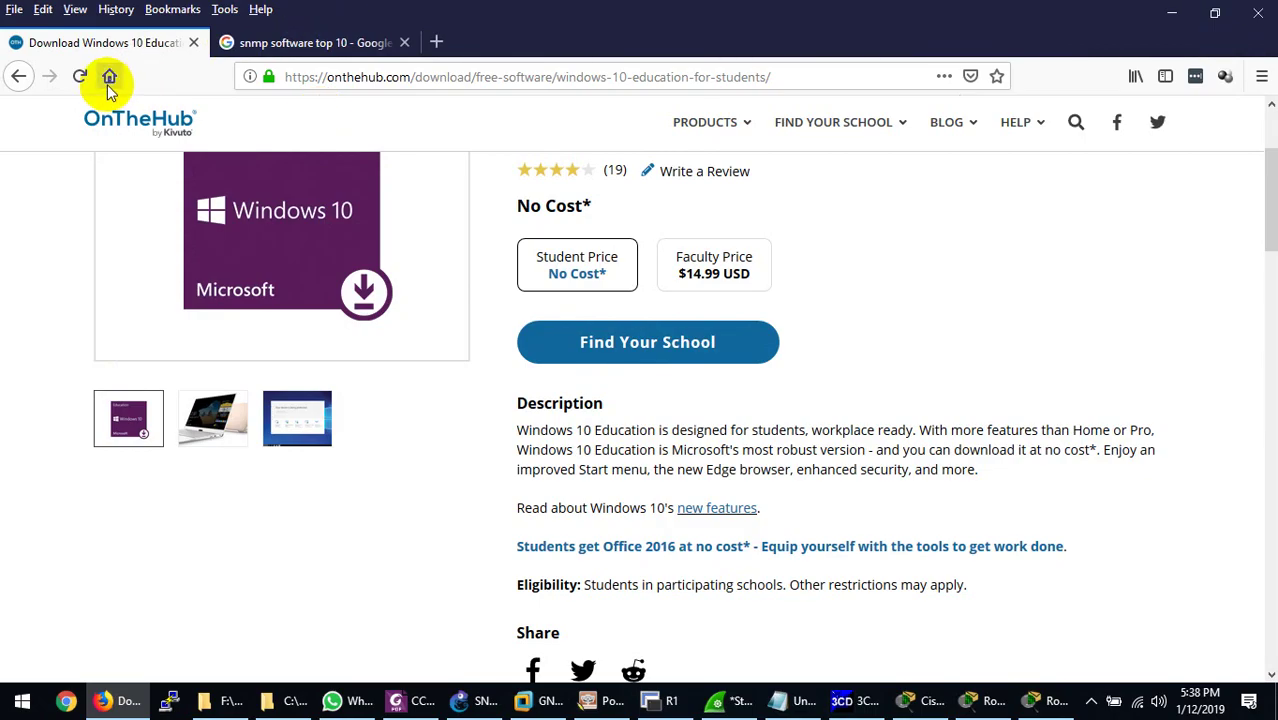
click(109, 78)
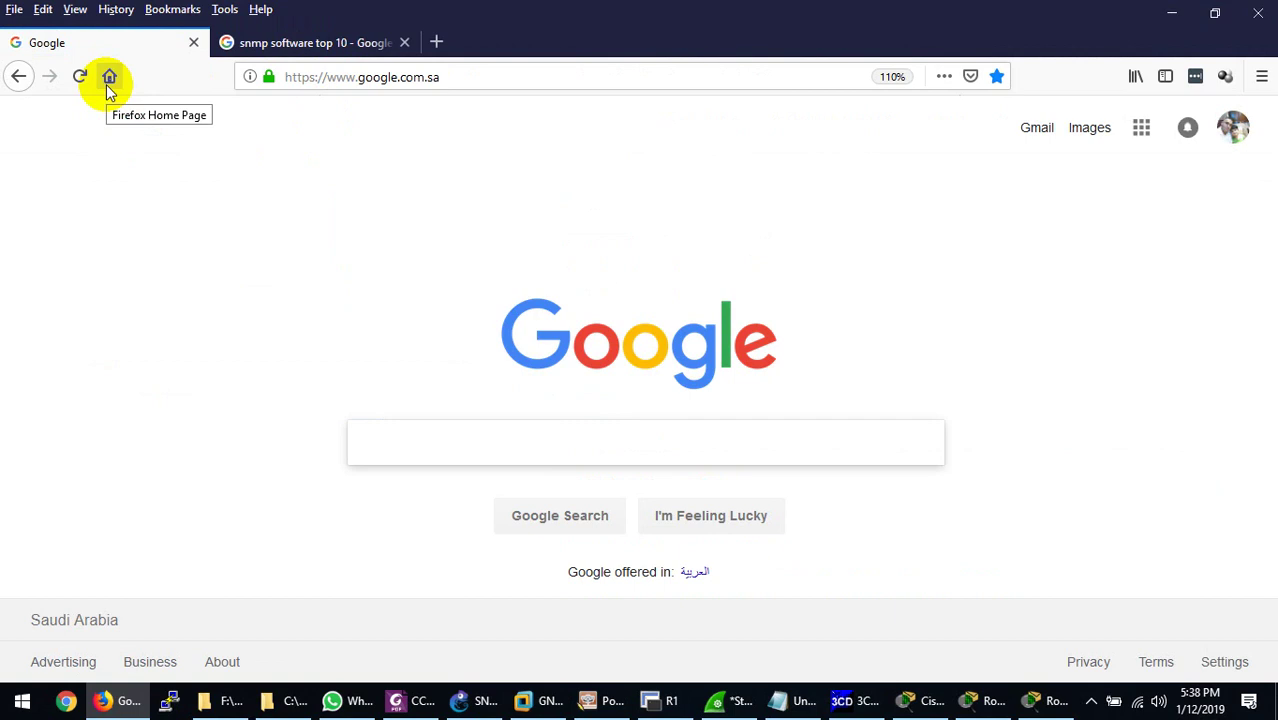
text(upgrading)
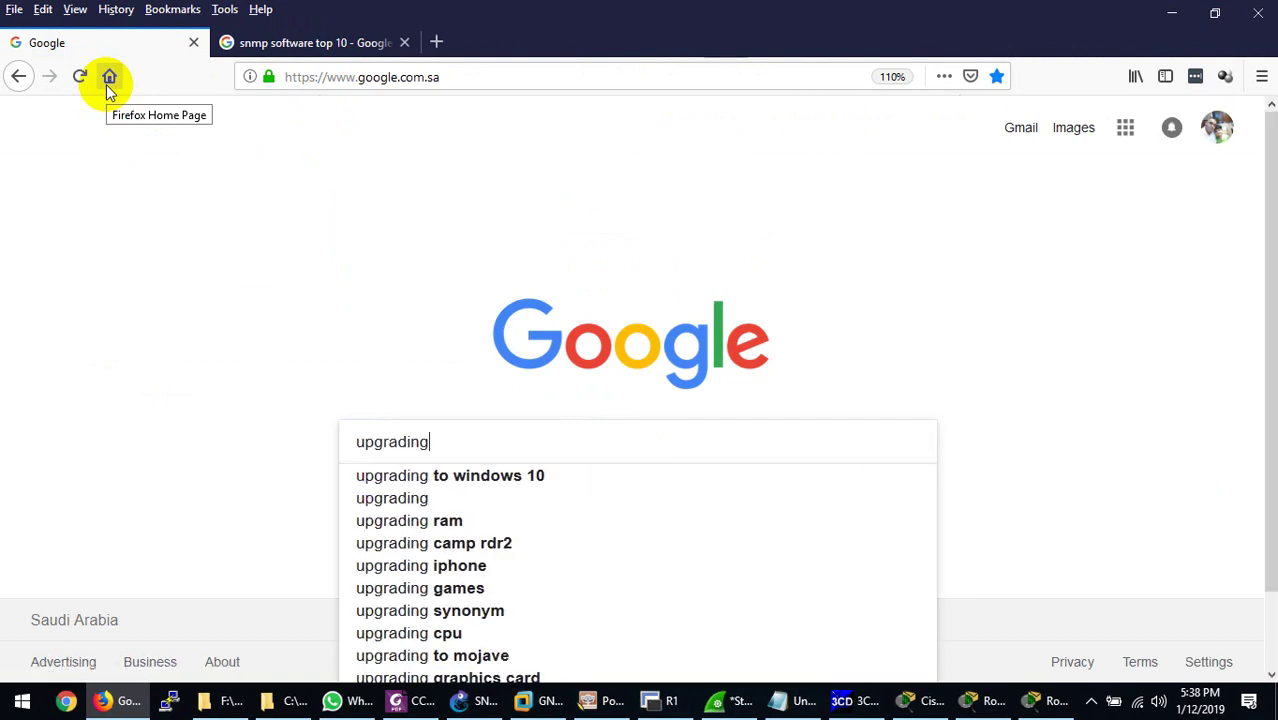
key(Down)
text(ed)
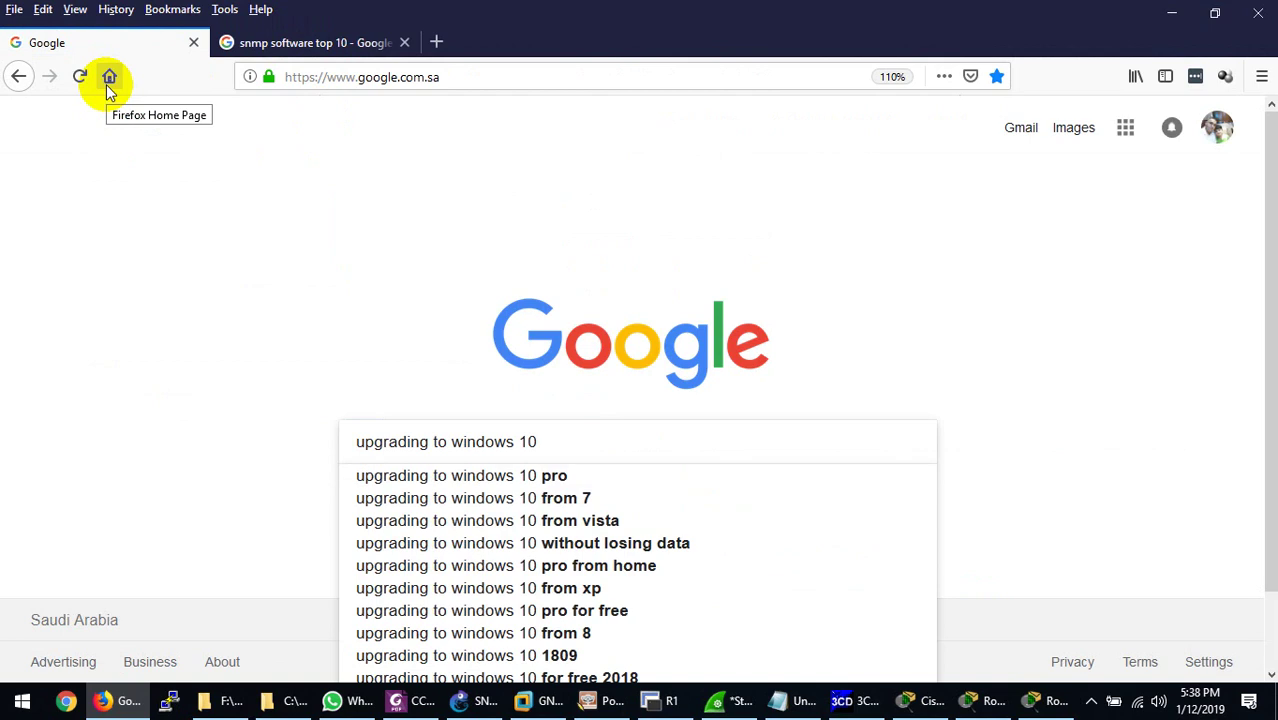
key(Down)
key(BackSpace)
key(BackSpace)
key(BackSpace)
key(BackSpace)
key(BackSpace)
key(BackSpace)
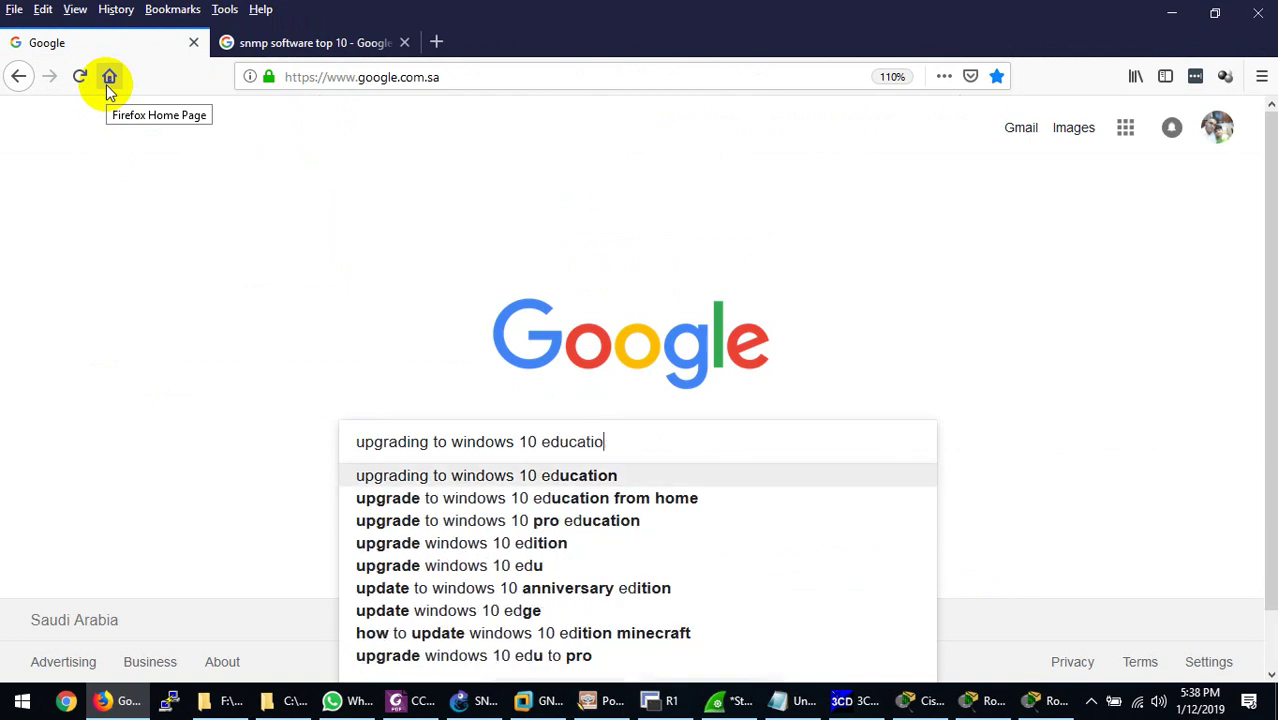
key(BackSpace)
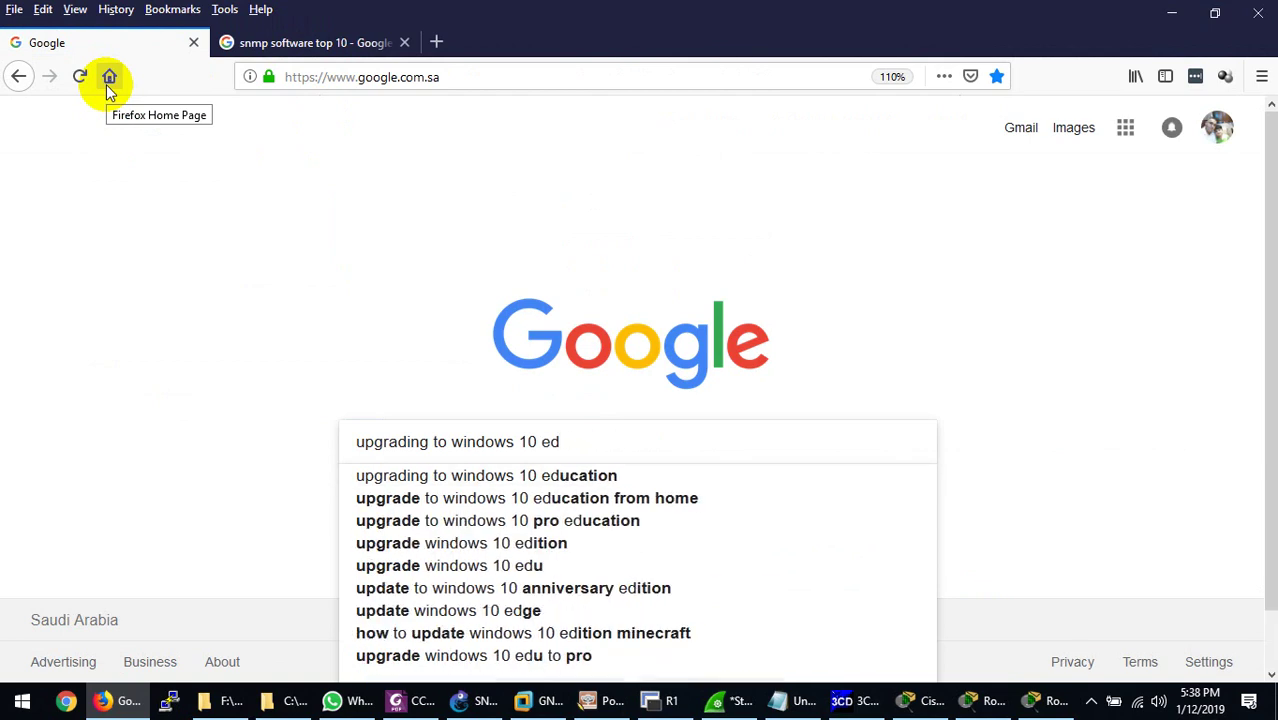
text(tion)
key(Return)
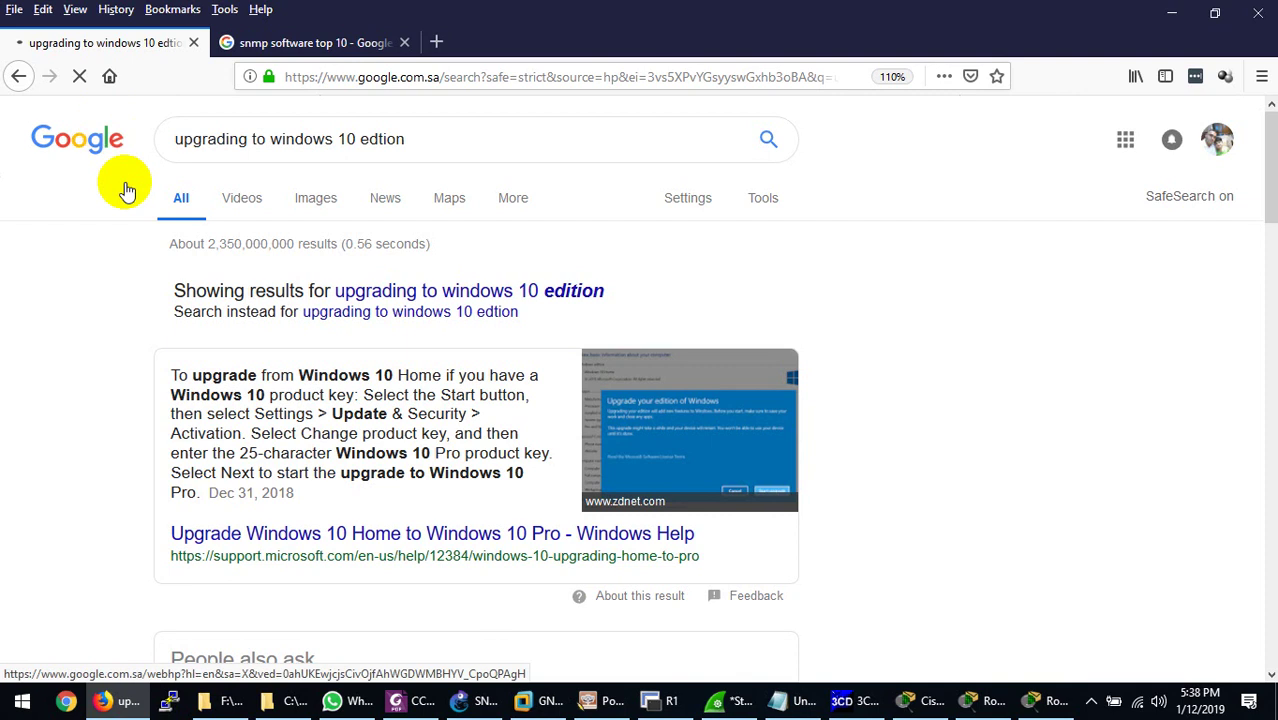
click(378, 294)
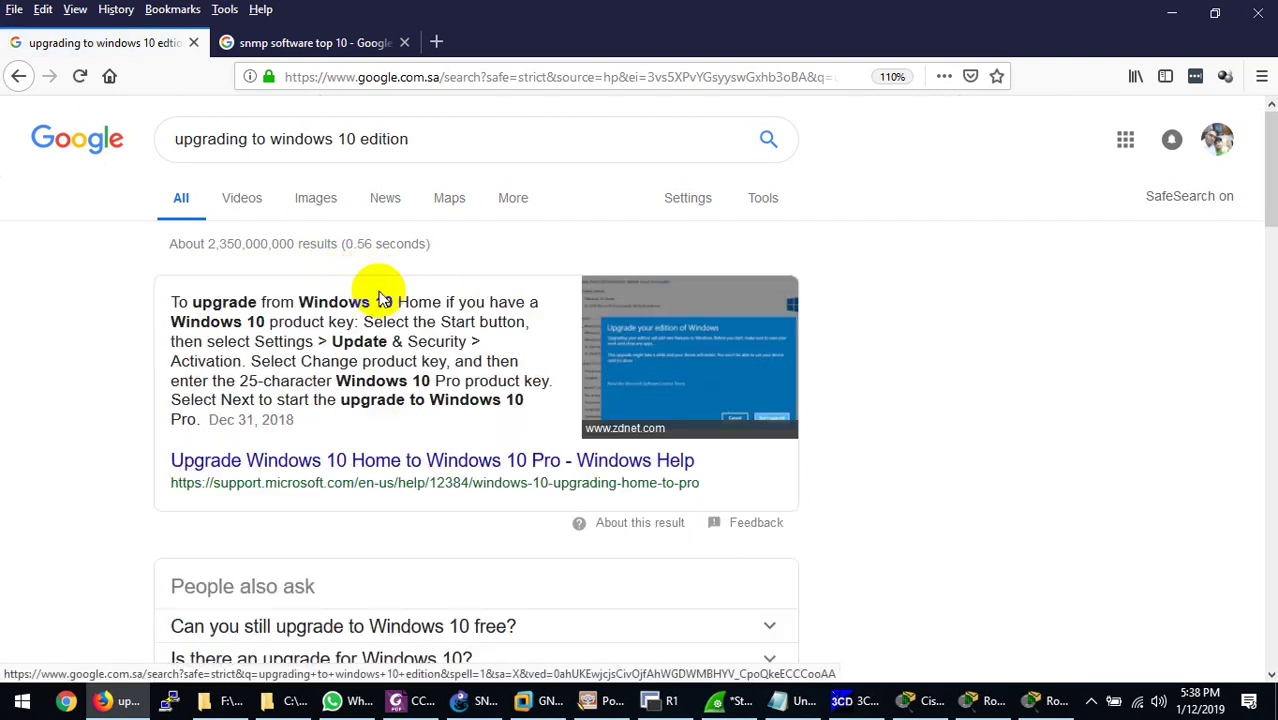
- Read the Microsoft Support article on upgrading Windows 10 Home to Windows 10 Pro, and close Firefox with all its tabs
click(372, 461)
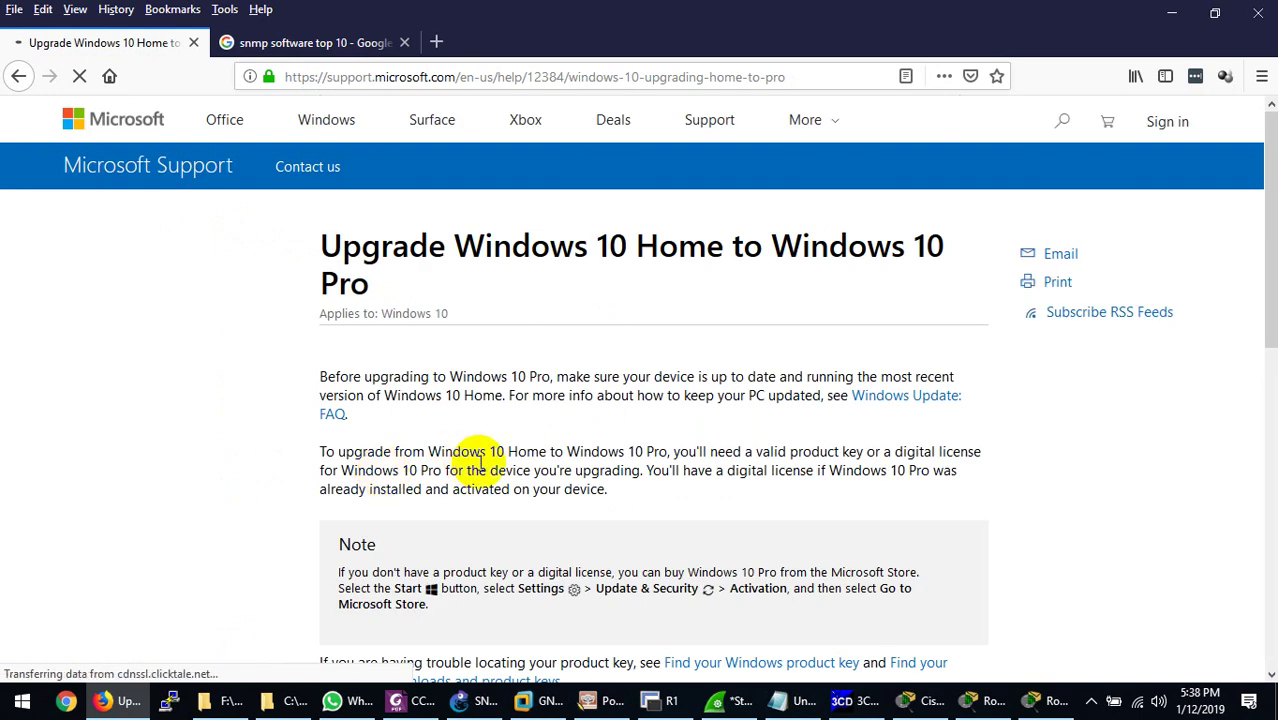
scroll(633, 521, down, 2)
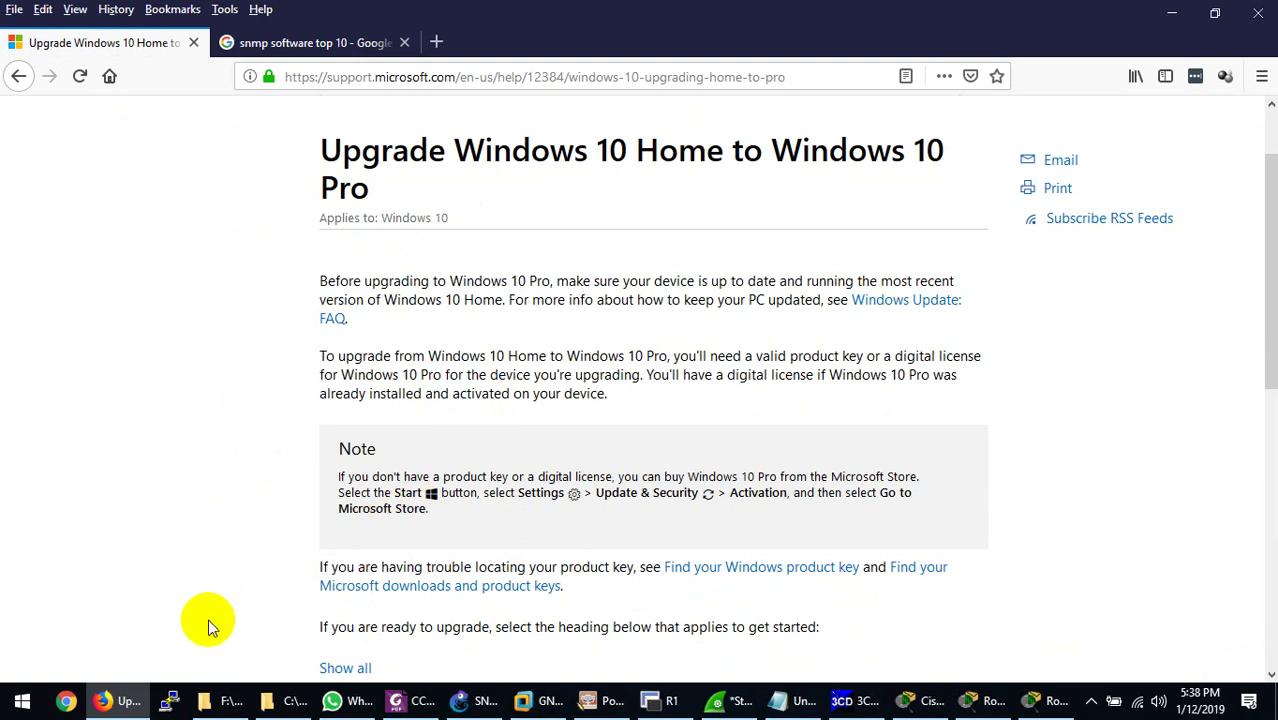
click(23, 697)
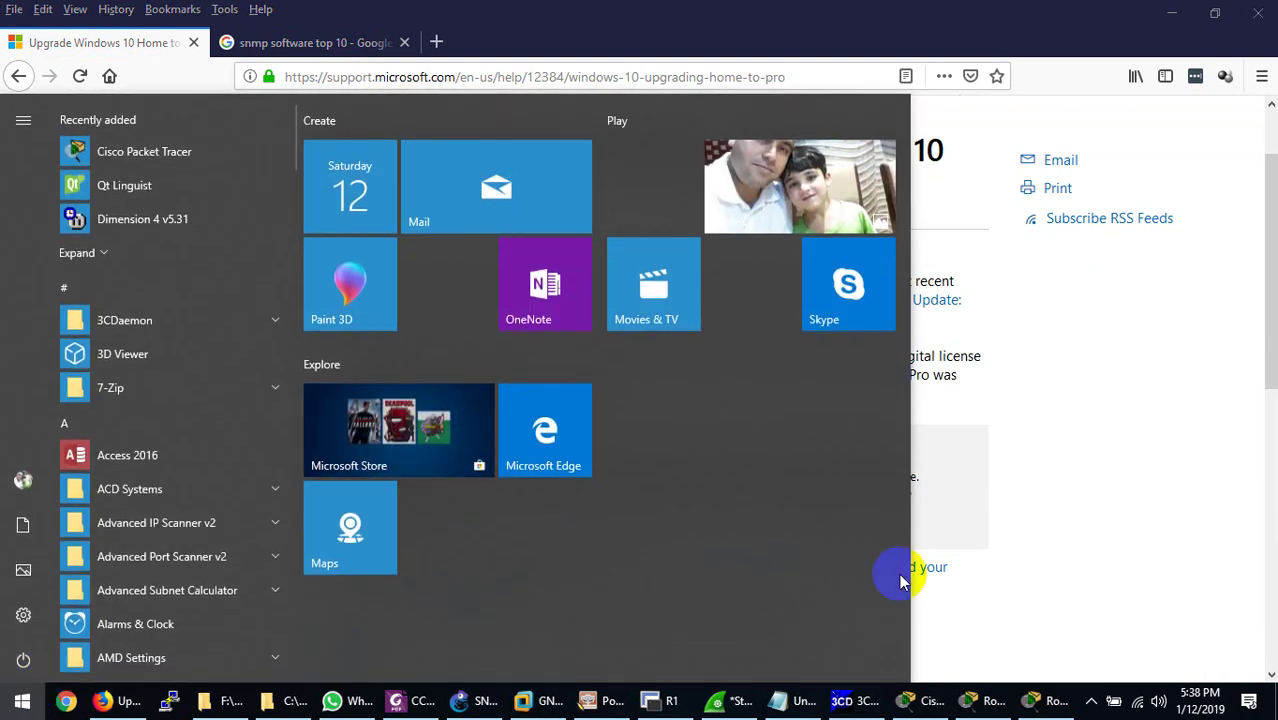
click(1118, 430)
scroll(1000, 400, down, 2)
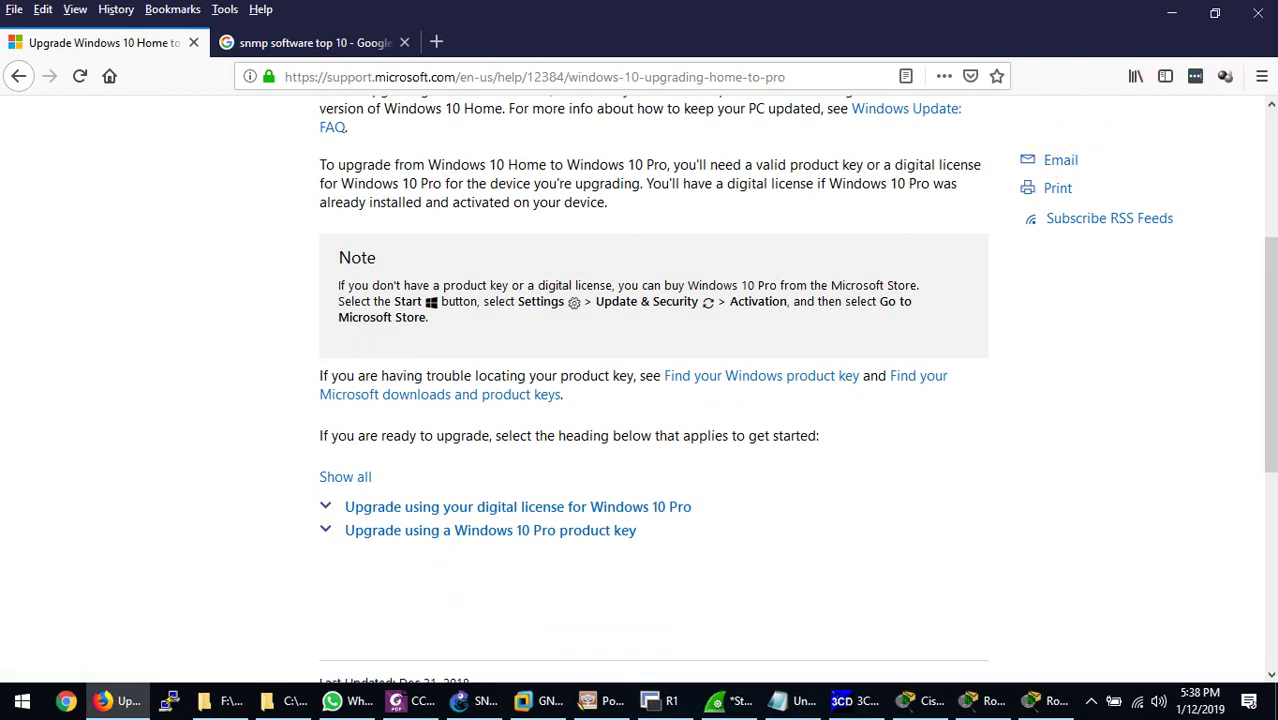
click(1266, 22)
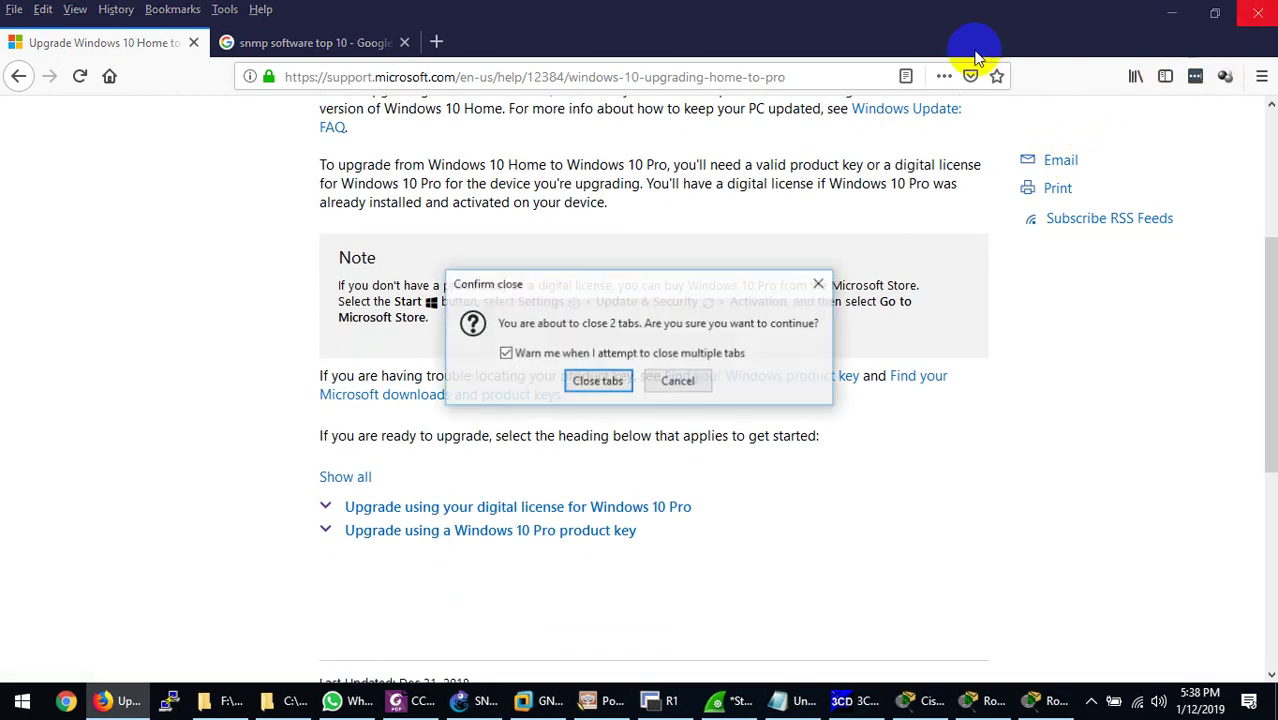
click(592, 379)
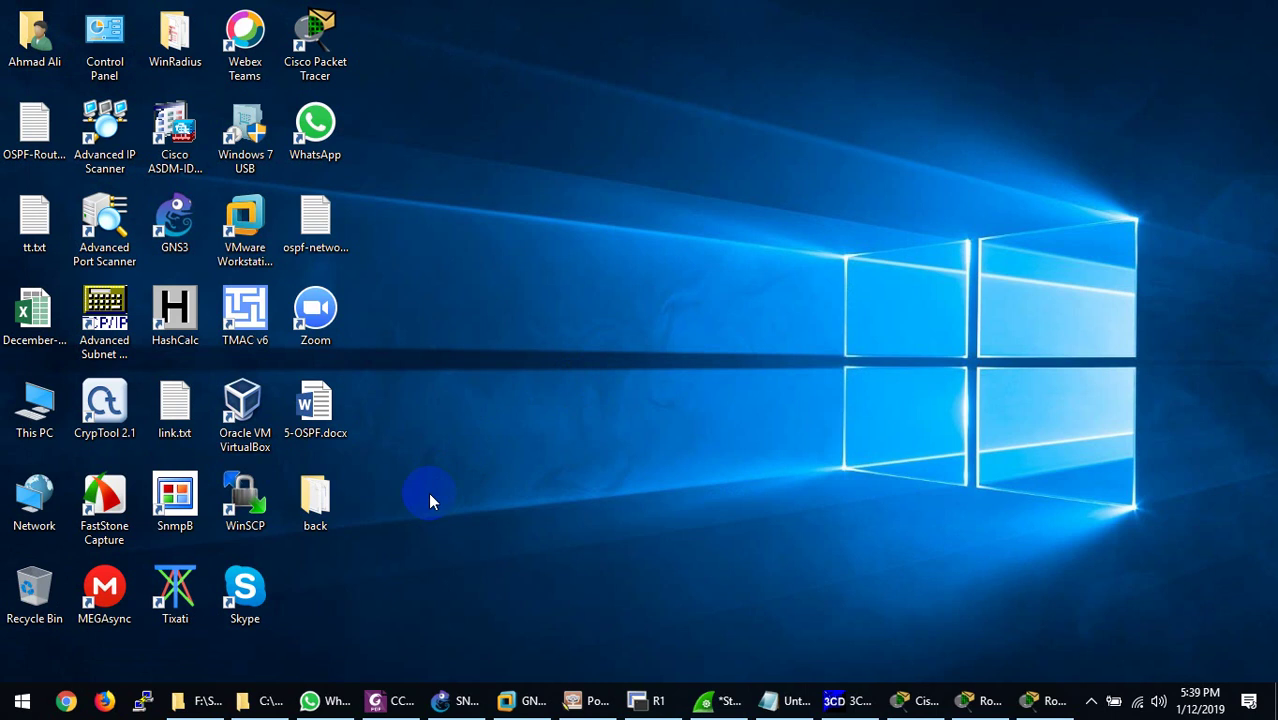